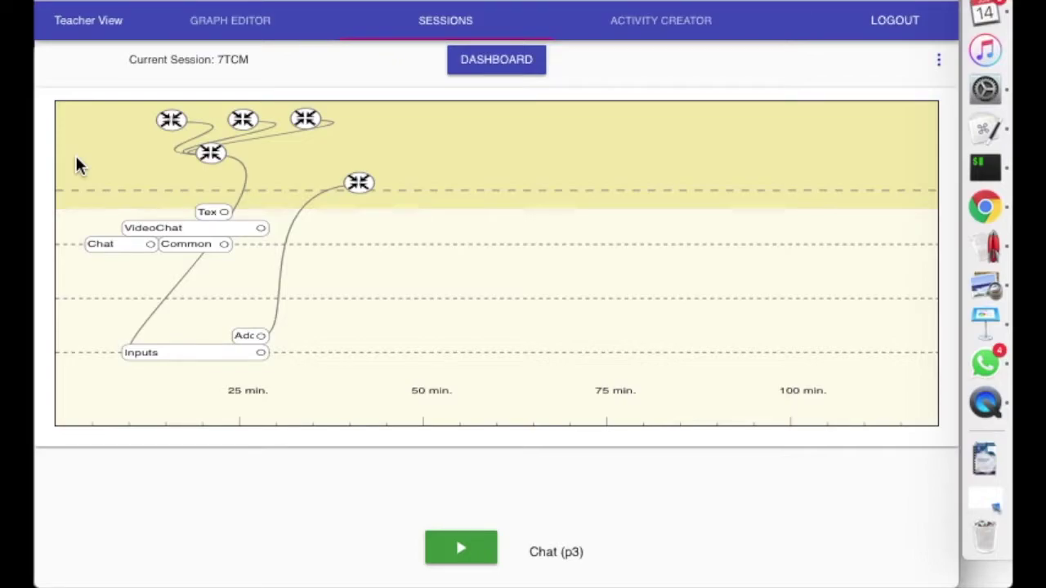
pyautogui.scroll(5, 75, 166)
pyautogui.click(357, 124)
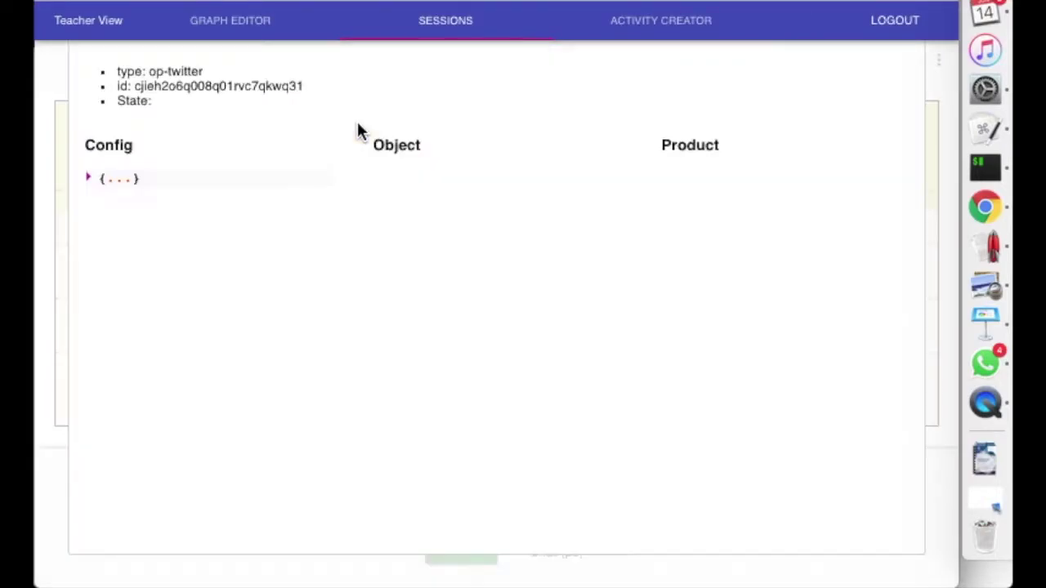
pyautogui.press('Escape')
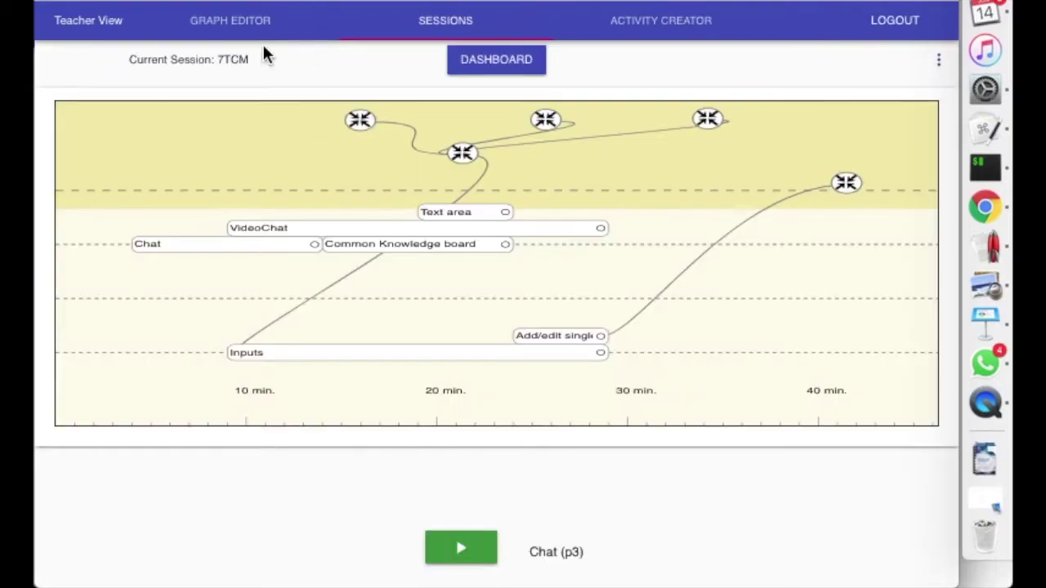
# - Examine the Twitter operator's query settings in the graph editor and preview the tweets it fetches
pyautogui.click(257, 20)
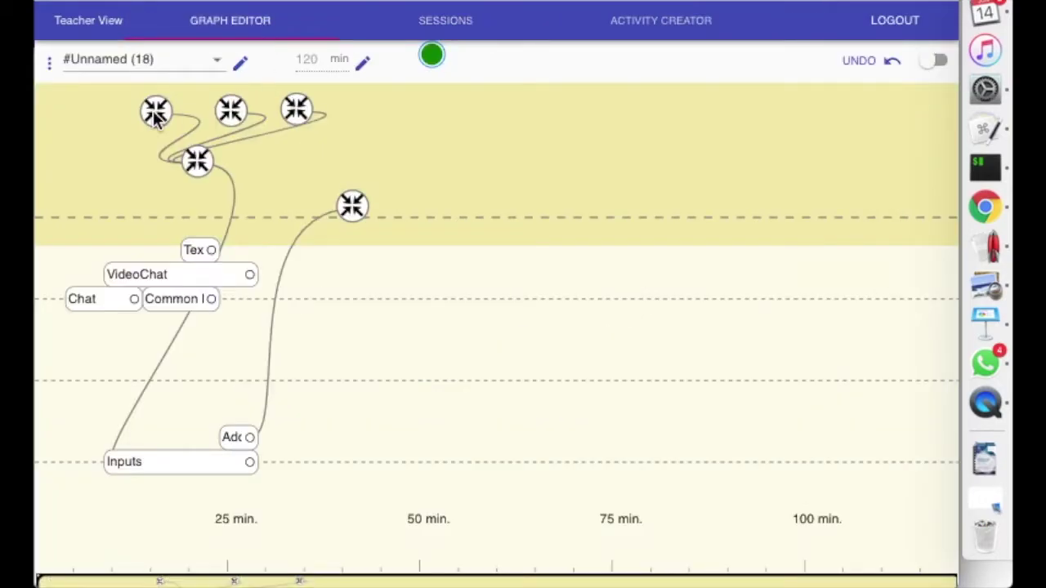
pyautogui.click(151, 116)
pyautogui.click(153, 114)
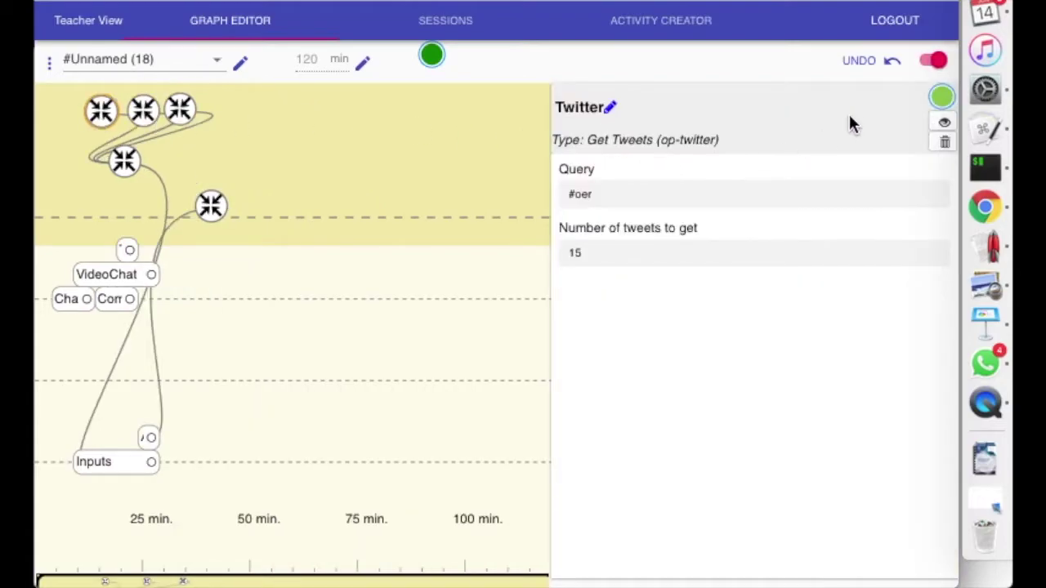
pyautogui.click(941, 122)
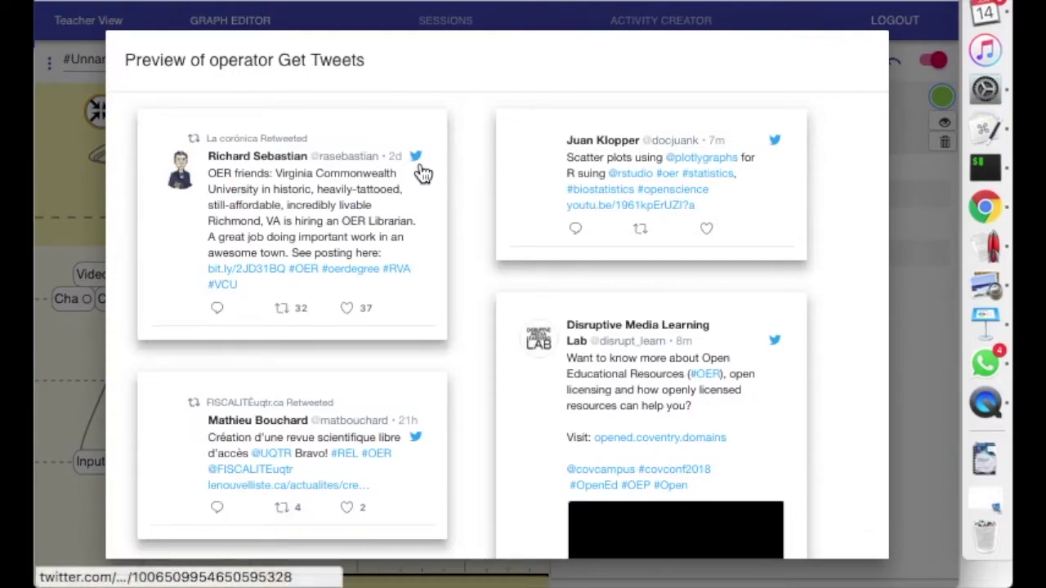
pyautogui.click(91, 272)
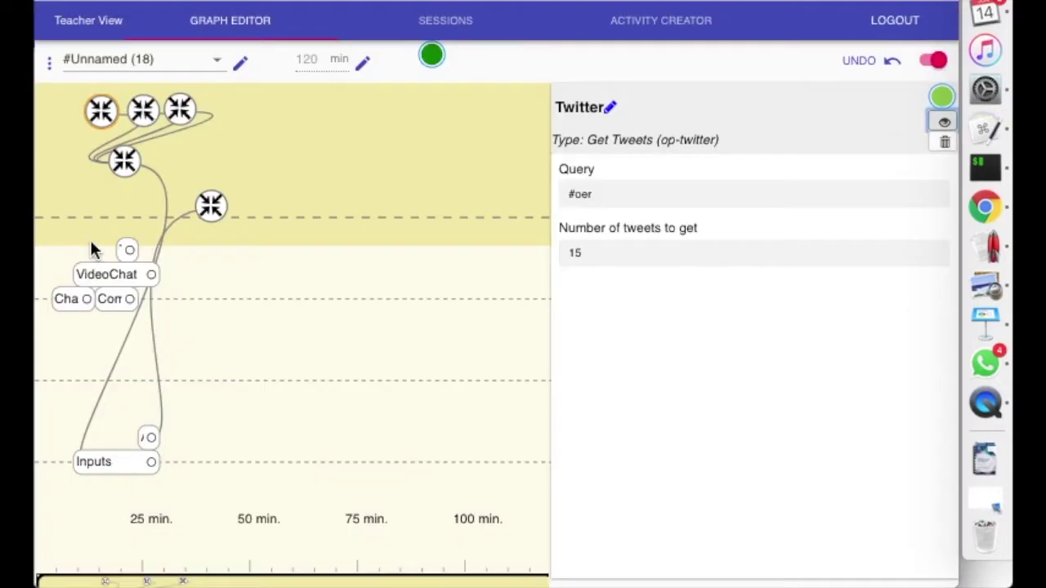
# - Examine the settings of the Hypothesis, RSS and Distribute content operators, checking an annotated OER article along the way
pyautogui.click(154, 114)
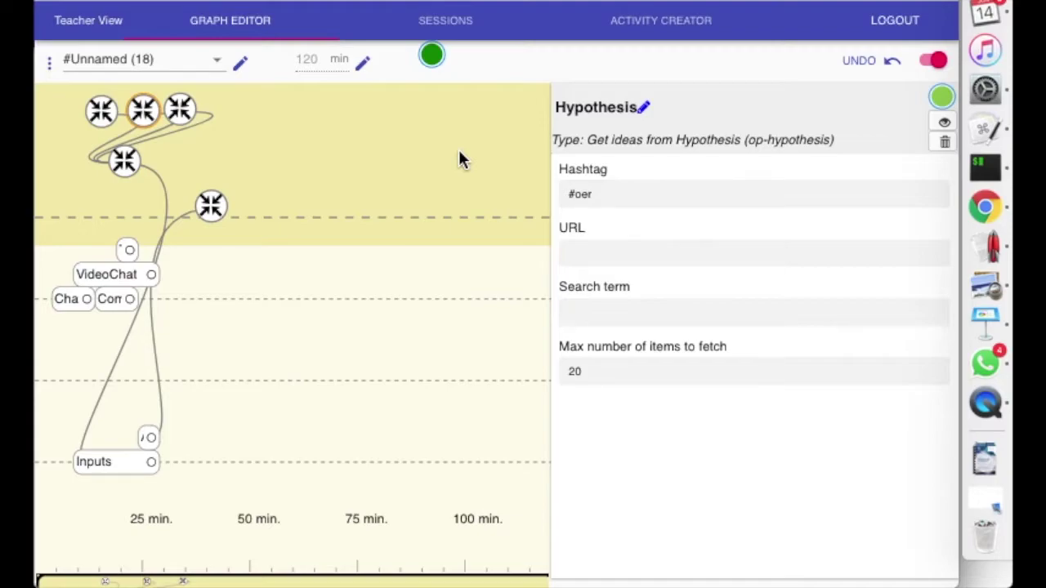
pyautogui.hotkey('ctrl', 'Tab')
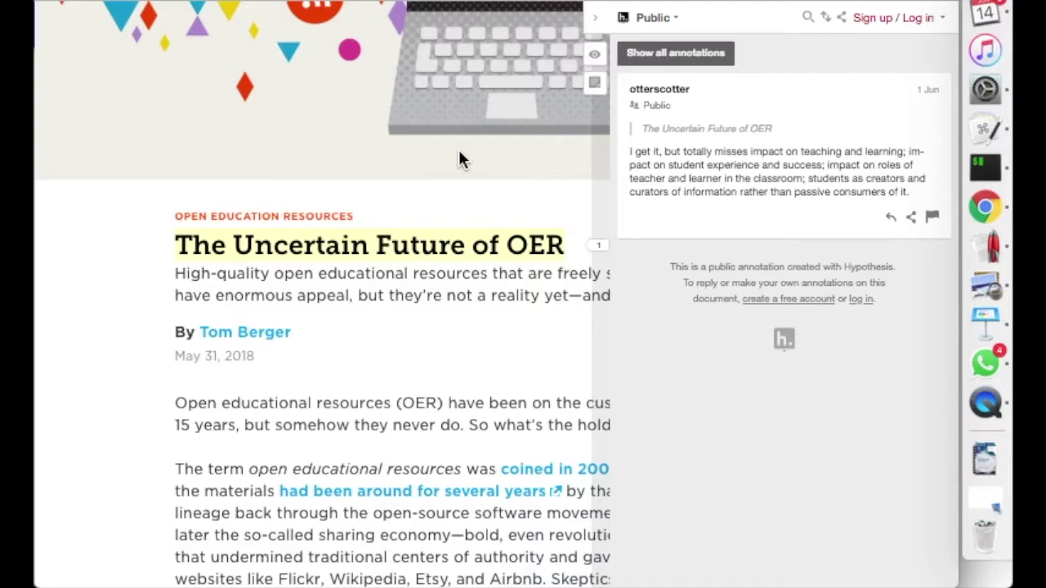
pyautogui.hotkey('ctrl', 'Tab')
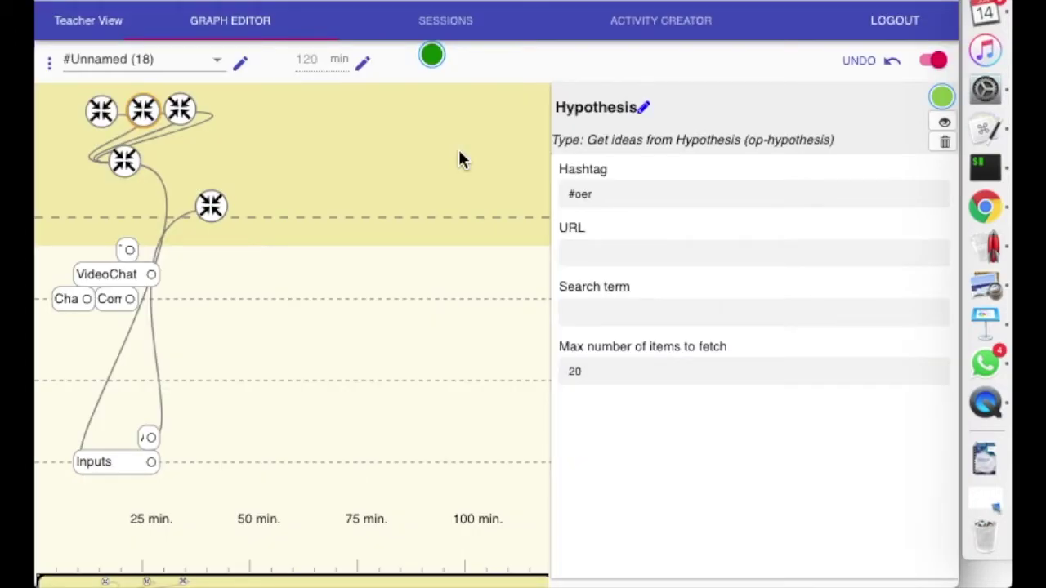
pyautogui.click(180, 112)
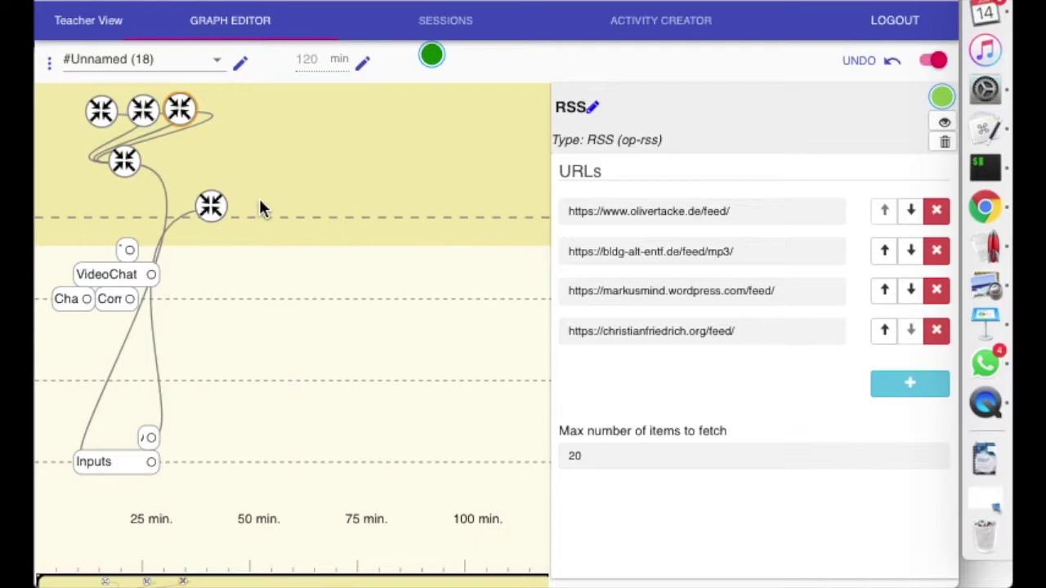
pyautogui.click(124, 164)
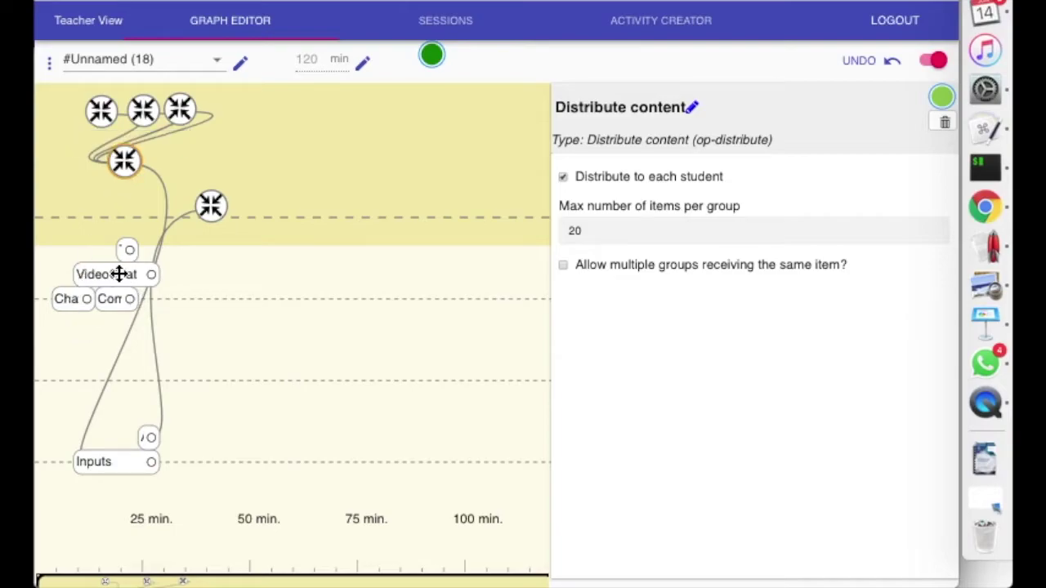
# - Start the current session and post "Hello" in the student chat
pyautogui.click(444, 24)
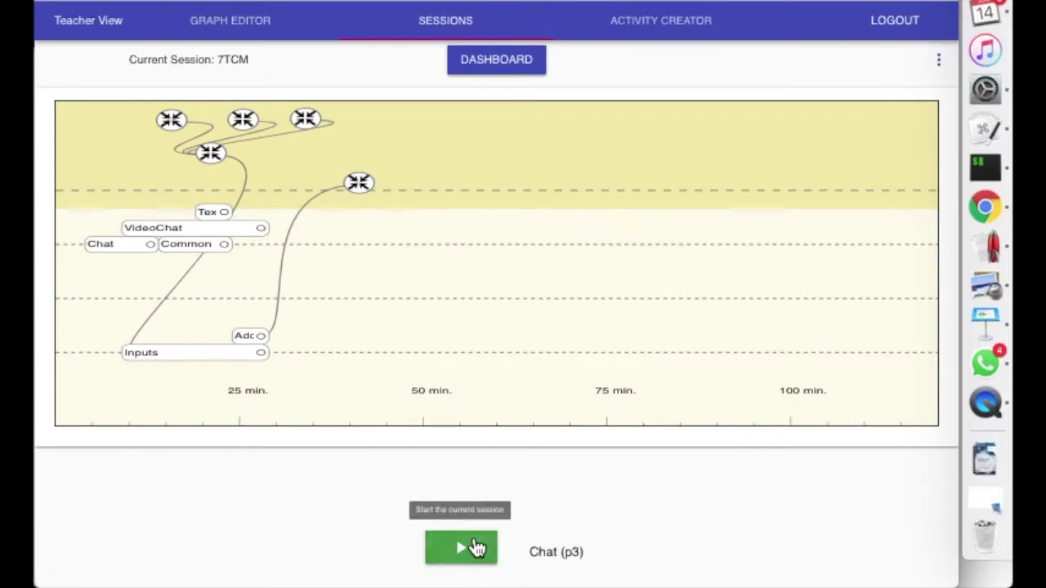
pyautogui.click(477, 547)
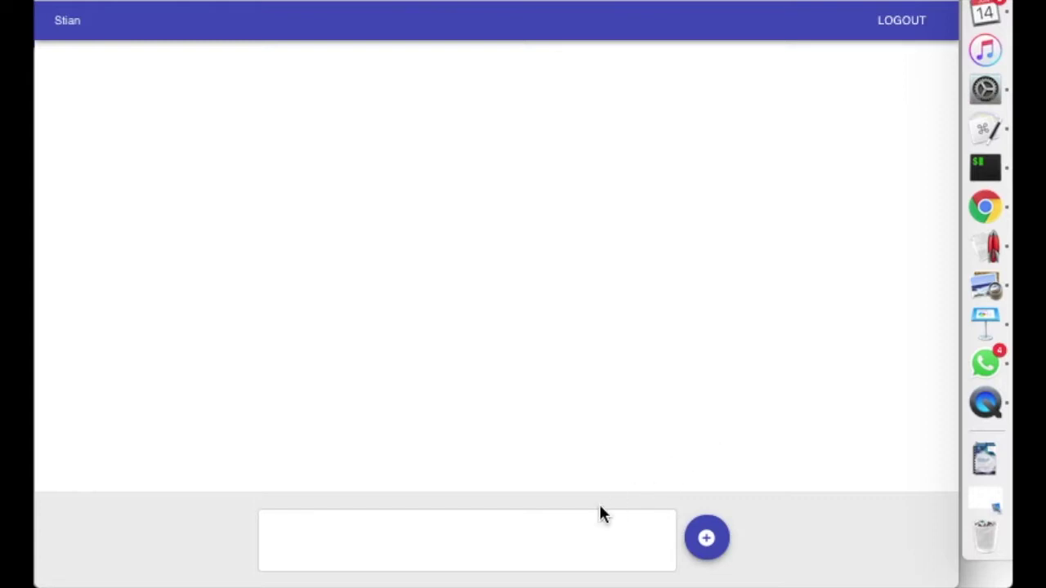
pyautogui.click(564, 543)
pyautogui.write('Hello')
pyautogui.press('Return')
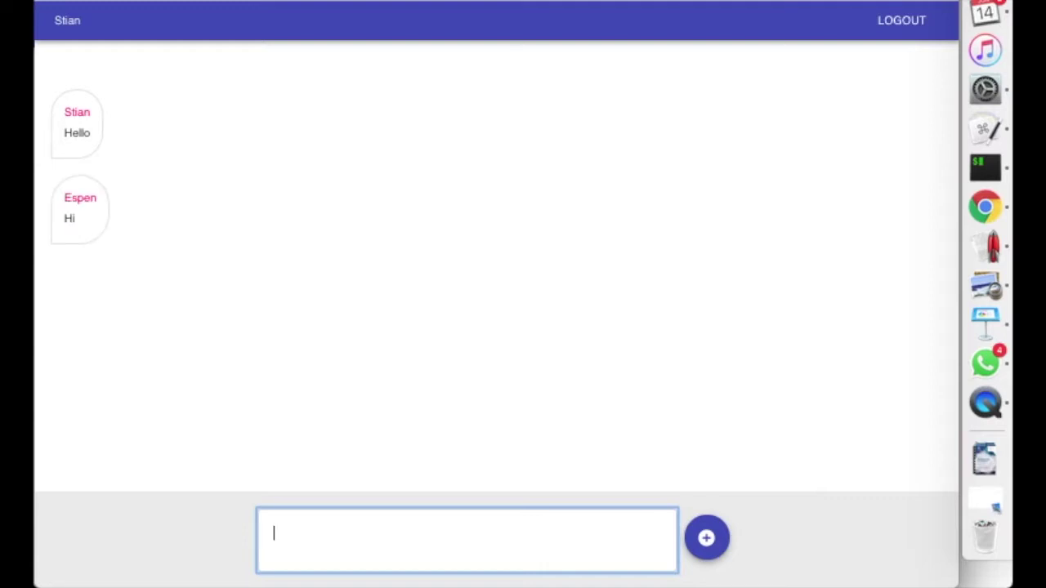
# - Ask the other participant in the chat to wave, and view the photo sent in reply at full size
pyautogui.write('hi Espen. Can you wave?')
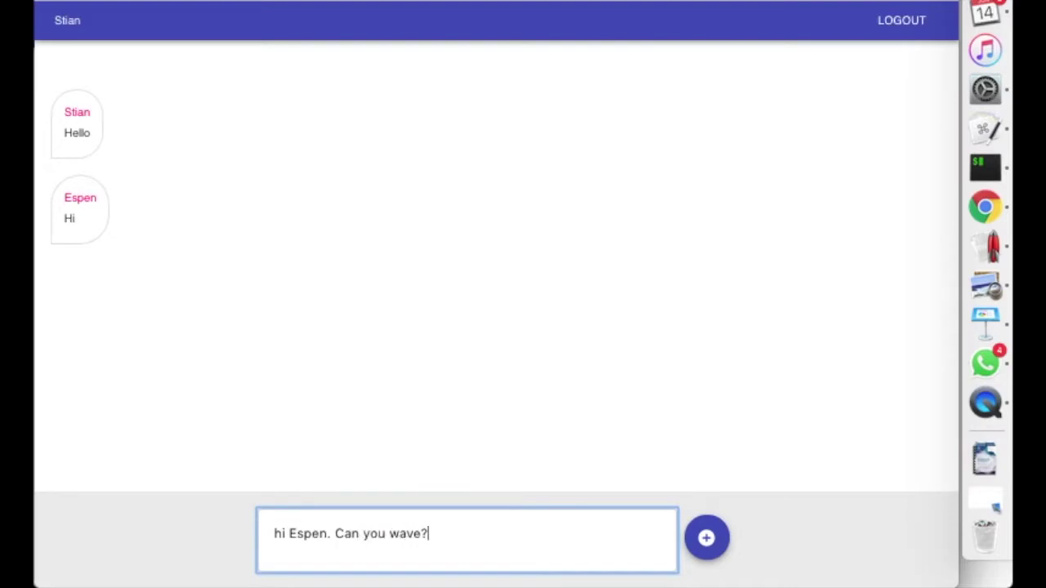
pyautogui.press('Return')
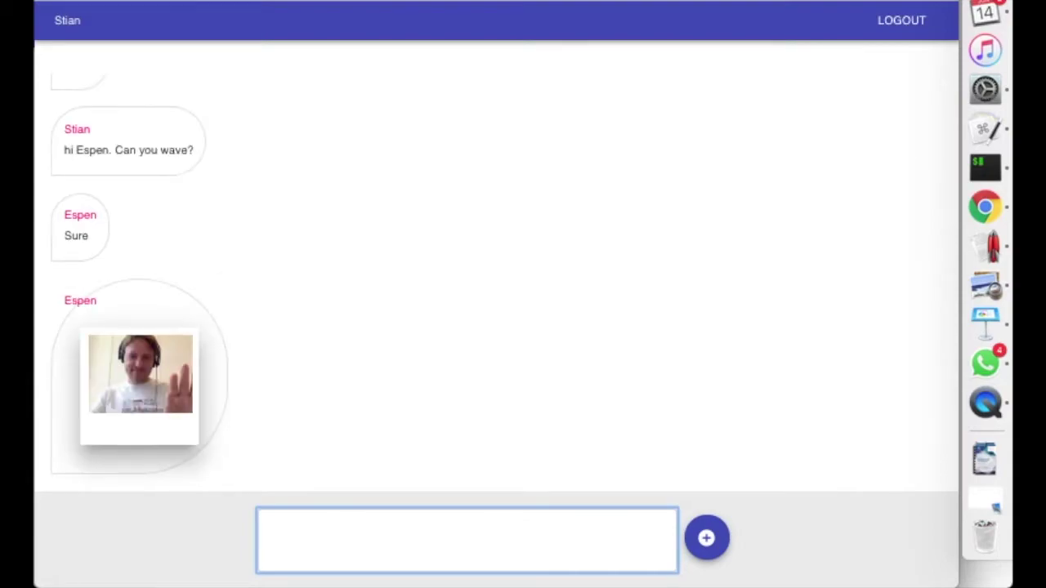
pyautogui.click(156, 387)
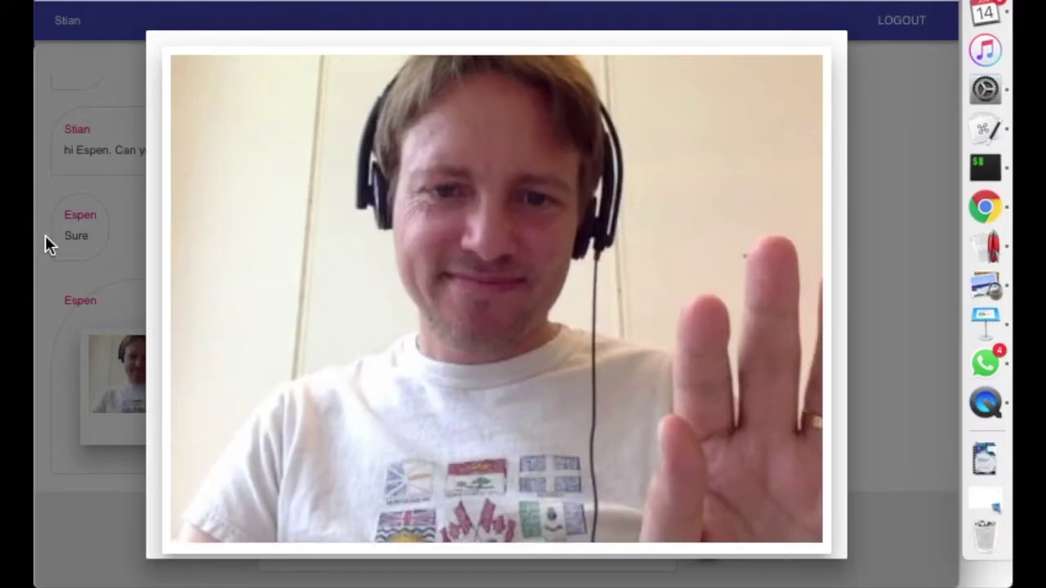
pyautogui.click(46, 238)
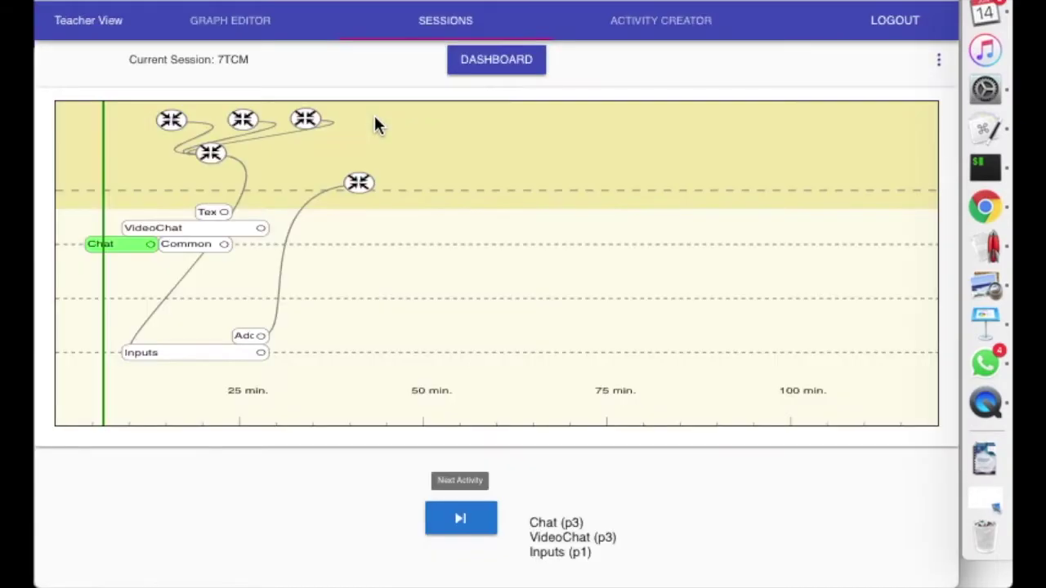
# - Advance the session to the VideoChat and Inputs activities and look through the student's individual inputs
pyautogui.click(460, 518)
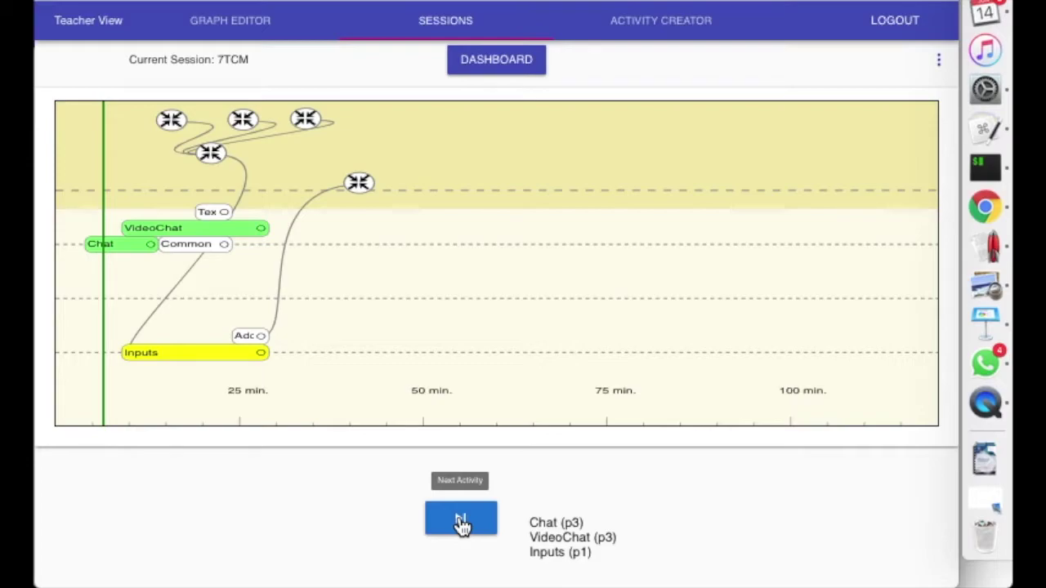
pyautogui.click(461, 520)
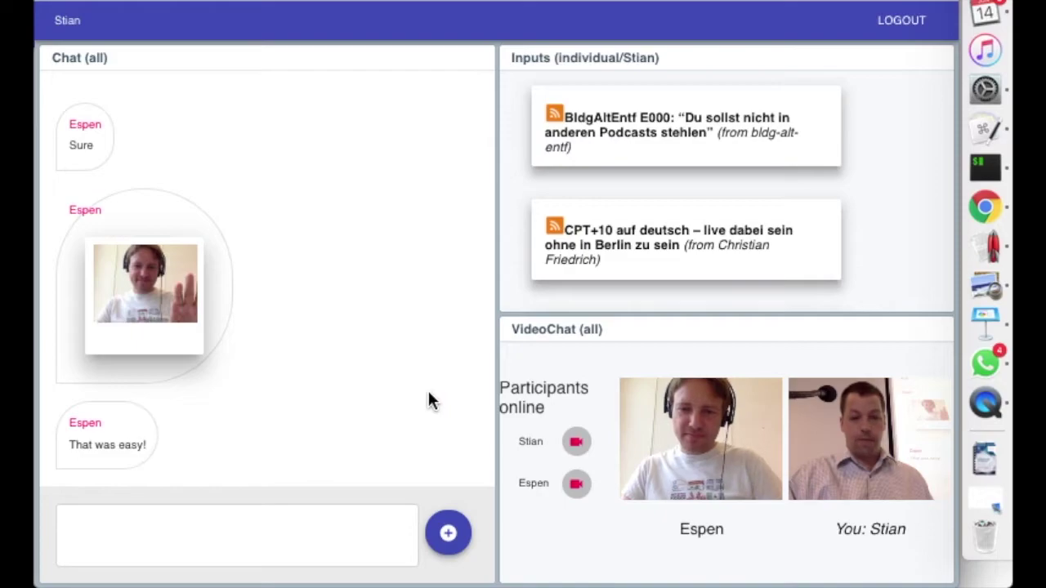
pyautogui.scroll(-2, 752, 99)
pyautogui.scroll(-4, 750, 92)
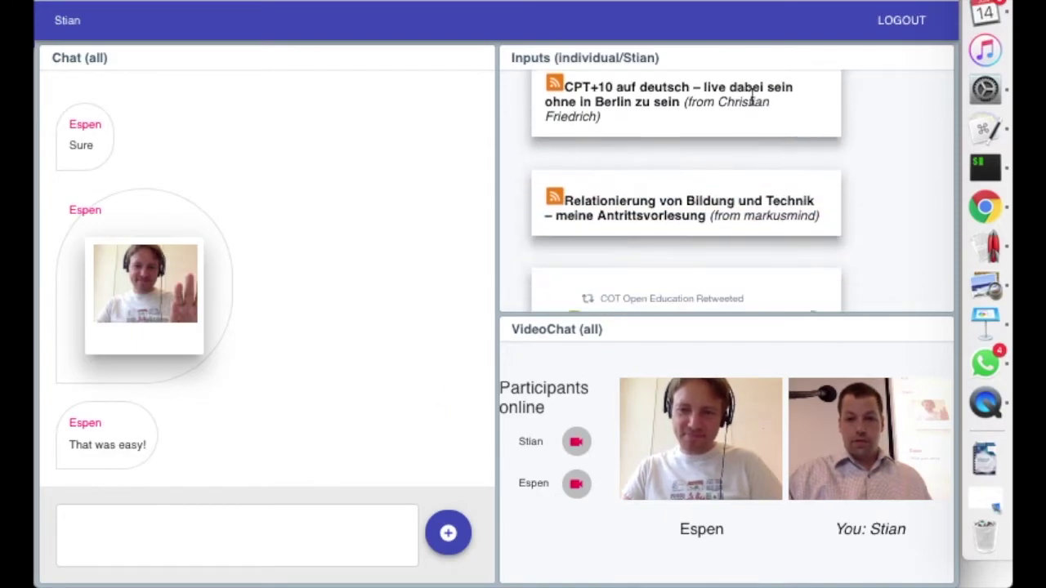
# - Advance the session to the Common Knowledge board and browse the inputs down to the "Relationierung von Bildung und Technik" item
pyautogui.moveTo(469, 318); pyautogui.dragTo(437, 551)
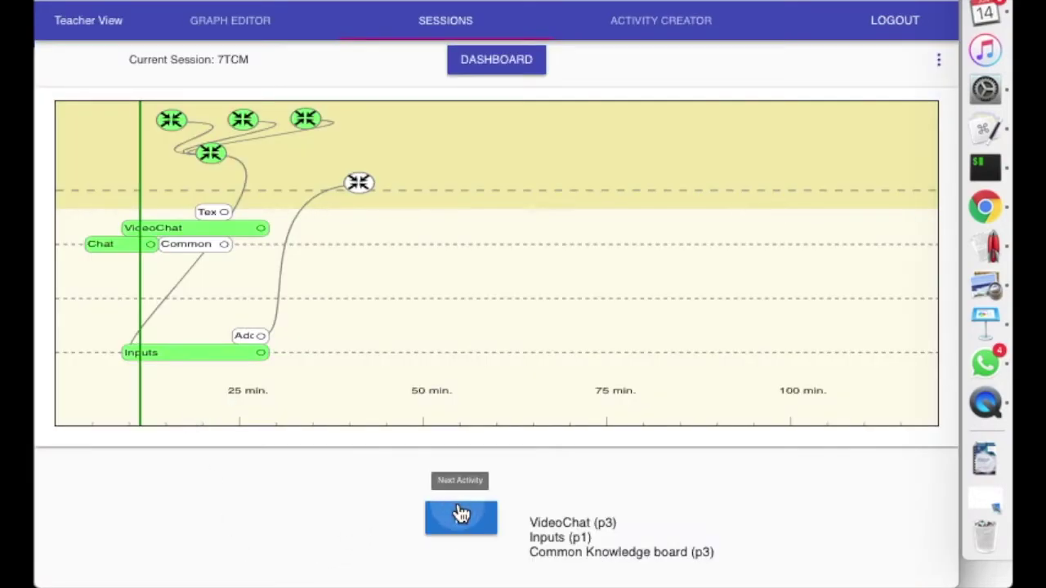
pyautogui.click(441, 511)
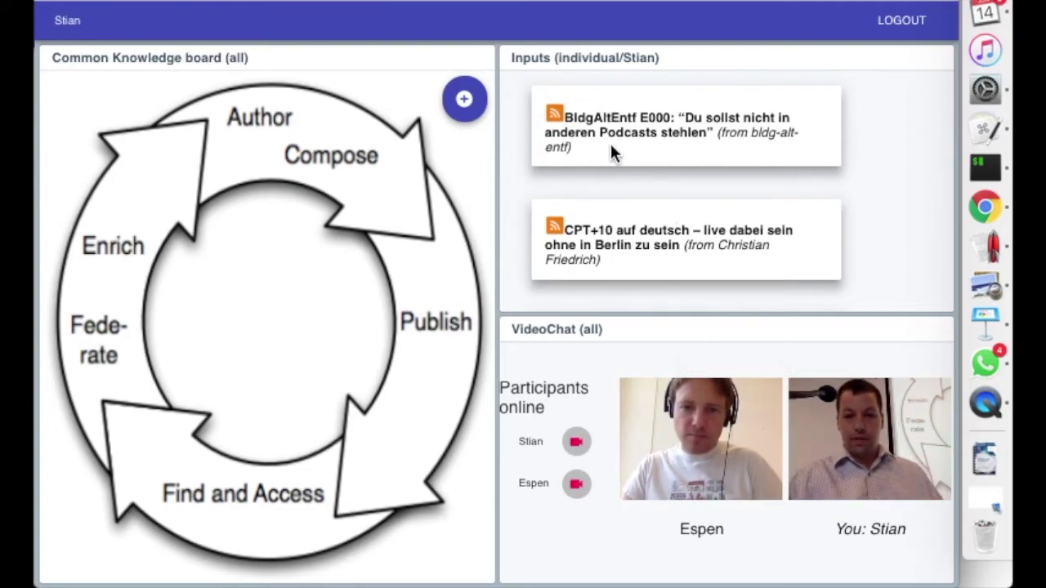
pyautogui.scroll(-5, 610, 144)
pyautogui.scroll(-1, 610, 143)
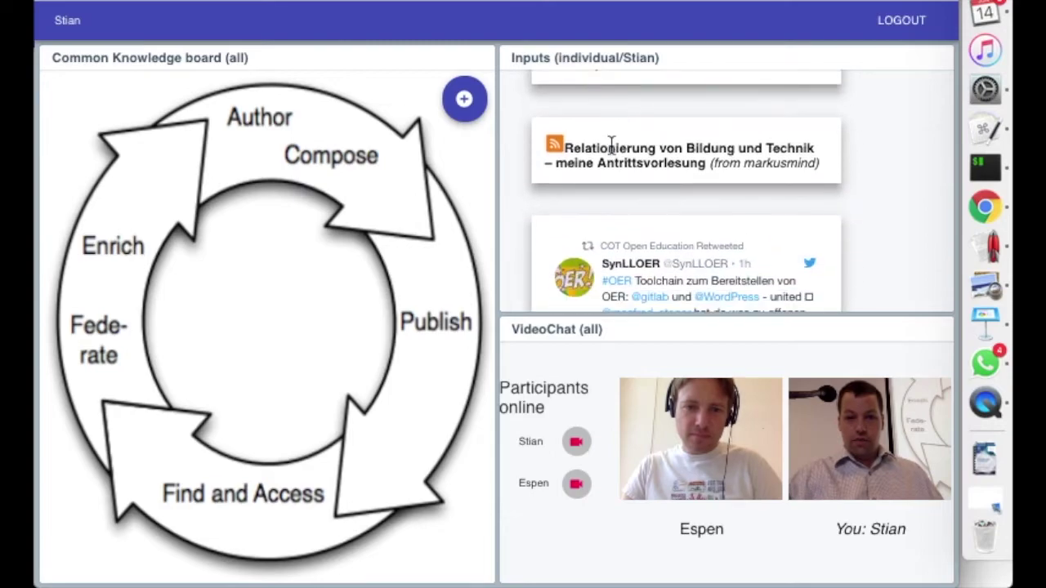
# - Add the "Relationierung von Bildung und Technik" item to the board at Find and Access, and move the picture card towards Publish
pyautogui.click(466, 102)
pyautogui.moveTo(186, 532); pyautogui.dragTo(235, 534)
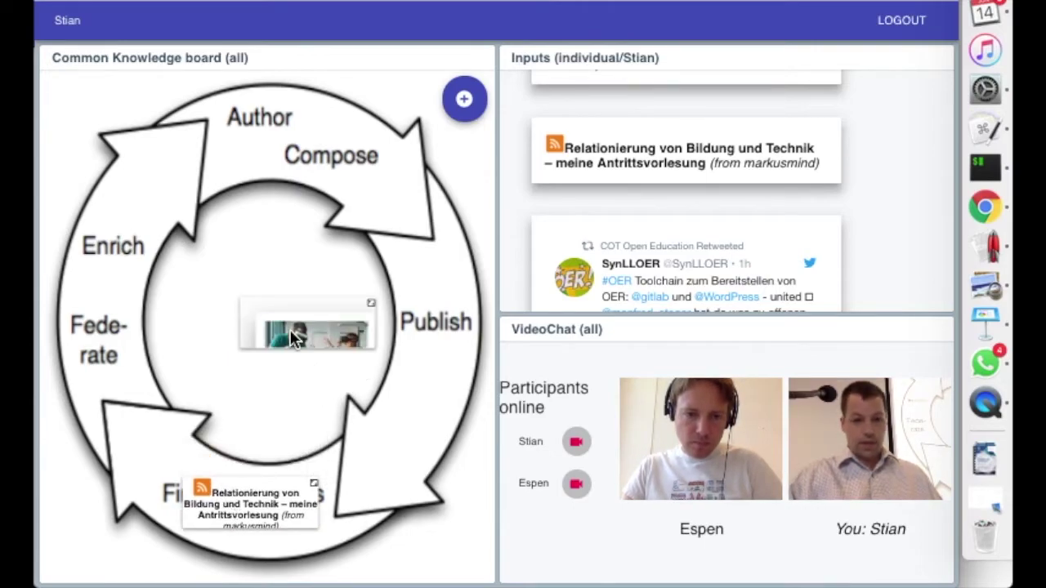
pyautogui.moveTo(304, 334); pyautogui.dragTo(367, 335)
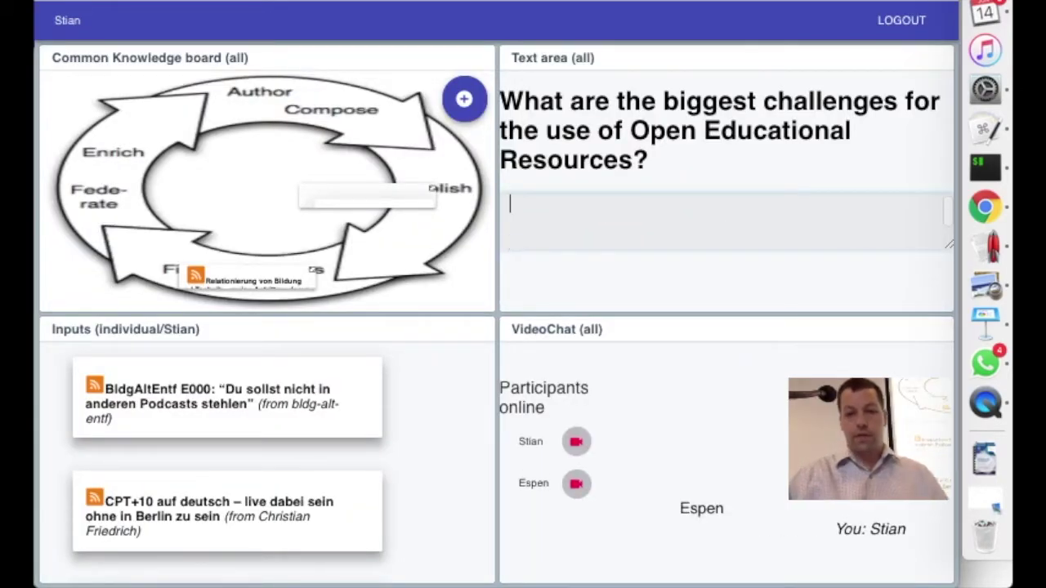
# - Write "I think it's great." and, a few lines below, "Great" in the shared text area about OER challenges
pyautogui.write('I think ')
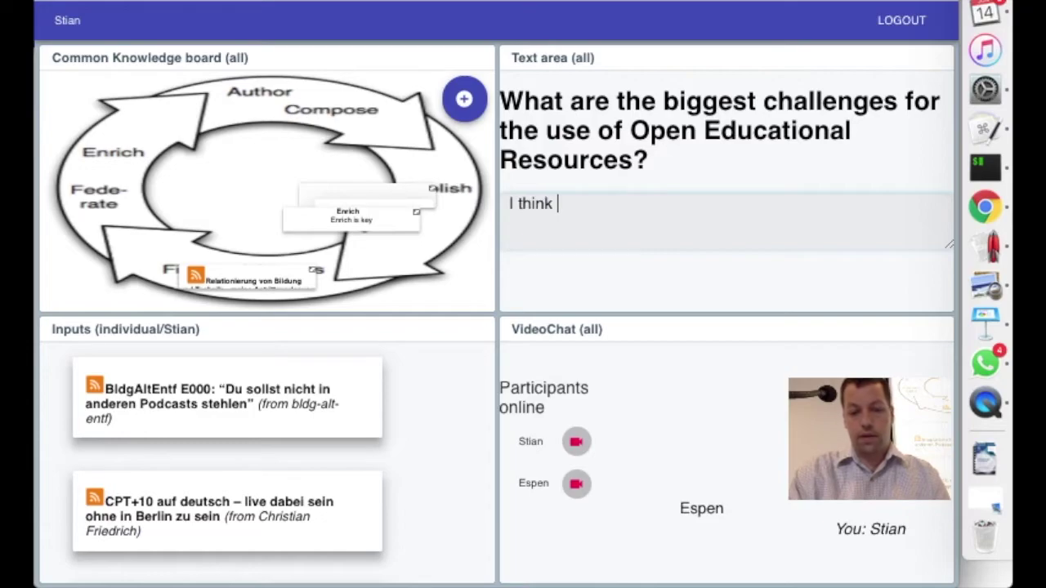
pyautogui.write("it's great.")
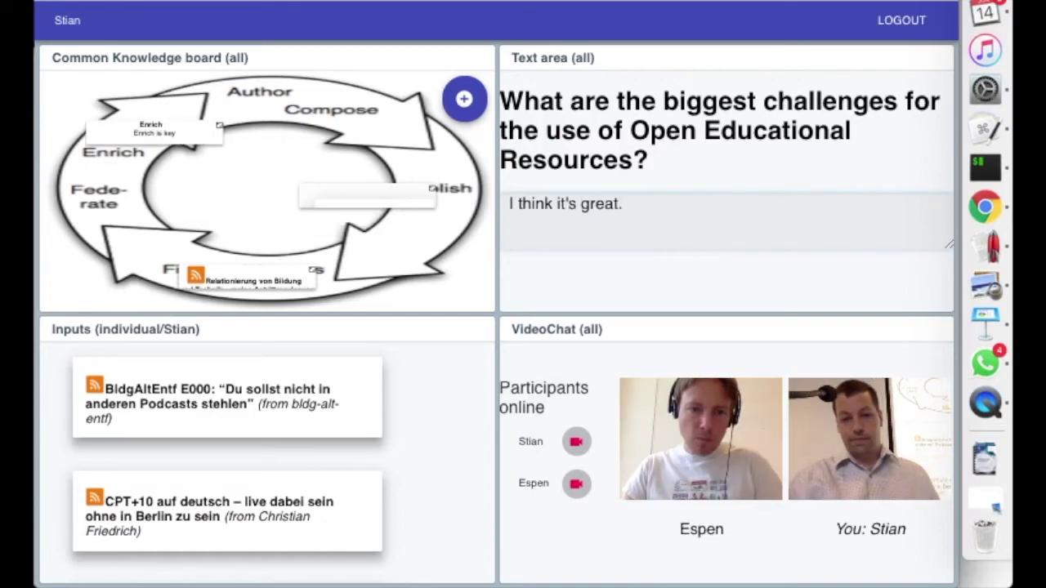
pyautogui.scroll(-1, 700, 229)
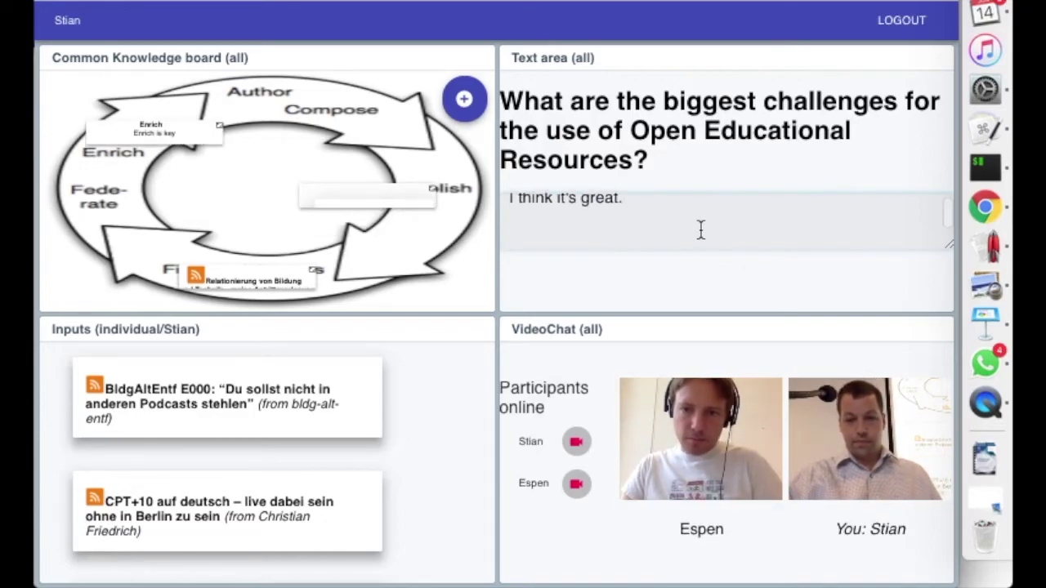
pyautogui.press('Return')
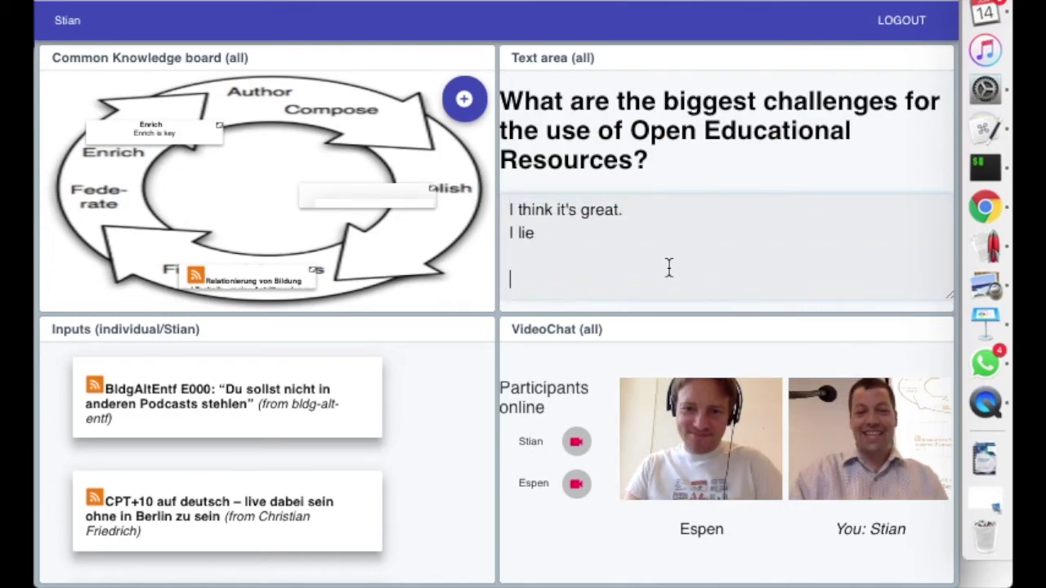
pyautogui.write('r')
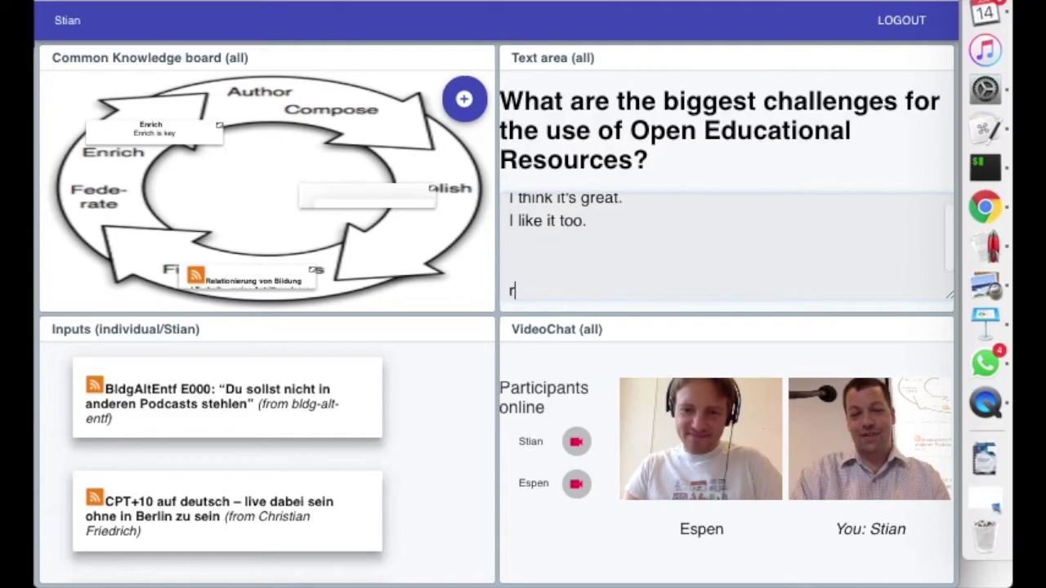
pyautogui.press('BackSpace')
pyautogui.write('Gre')
pyautogui.press('BackSpace')
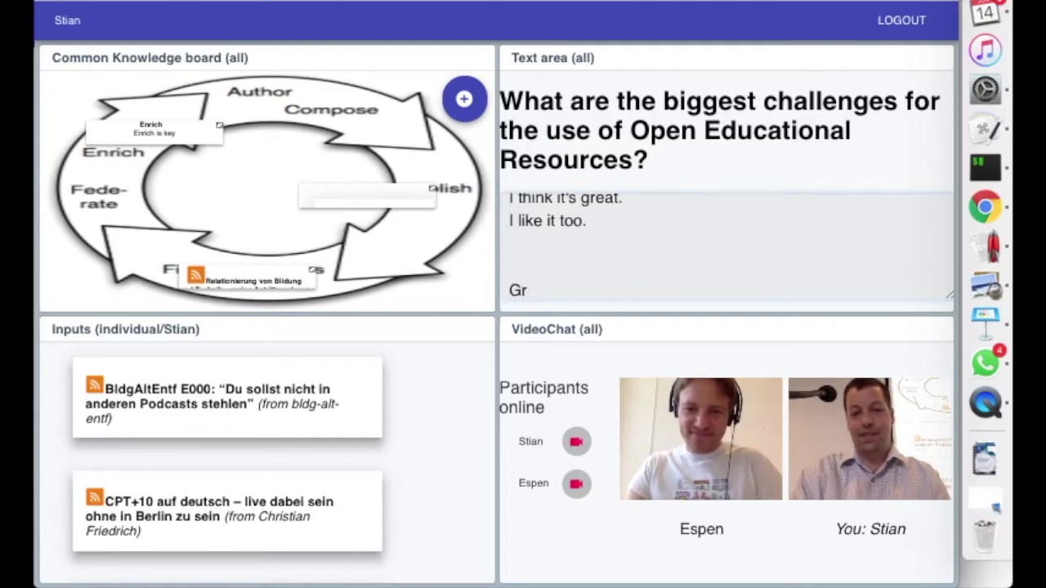
pyautogui.write('eat')
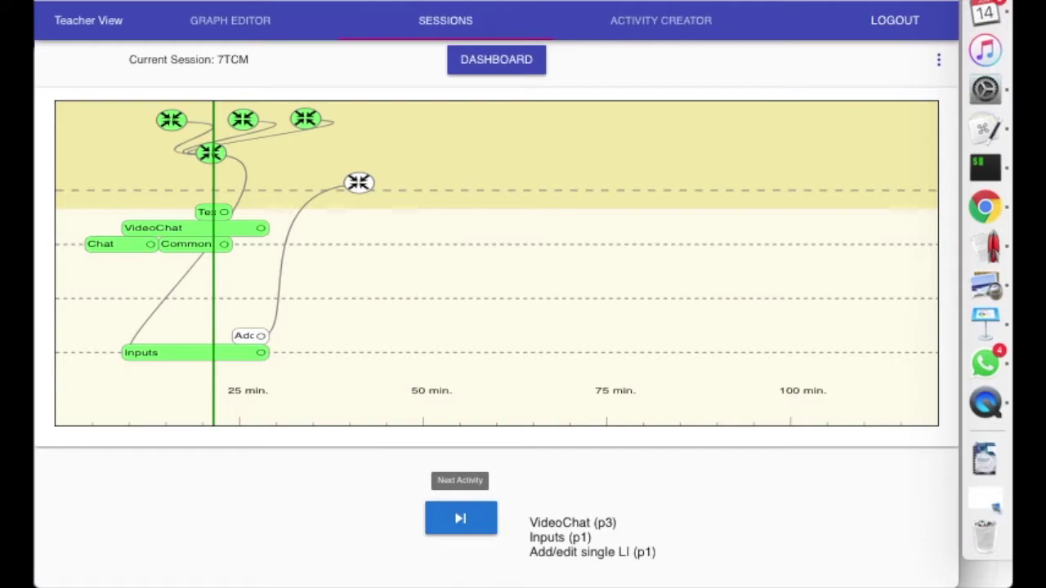
# - Advance the session to the idea activity and save an idea titled "Go to more barcamps" with the "BldgAltEntf E000" podcast attached
pyautogui.click(438, 517)
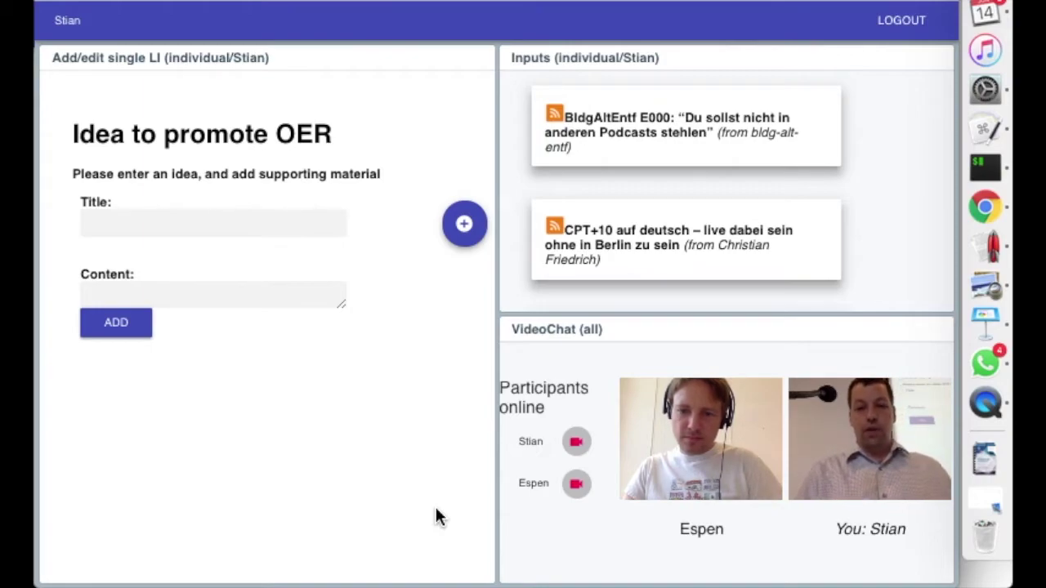
pyautogui.click(258, 224)
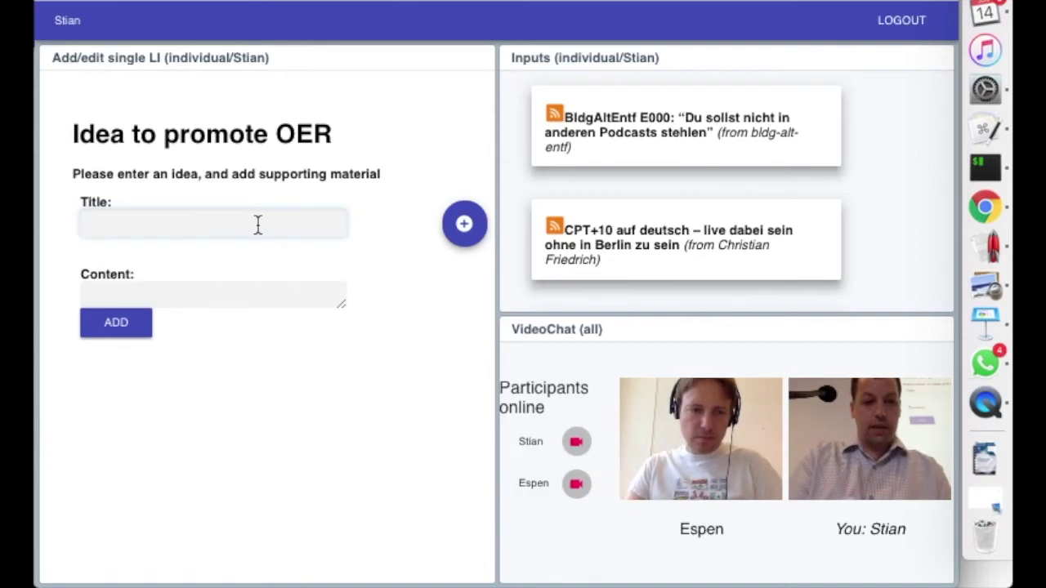
pyautogui.write('Go to more barcamps')
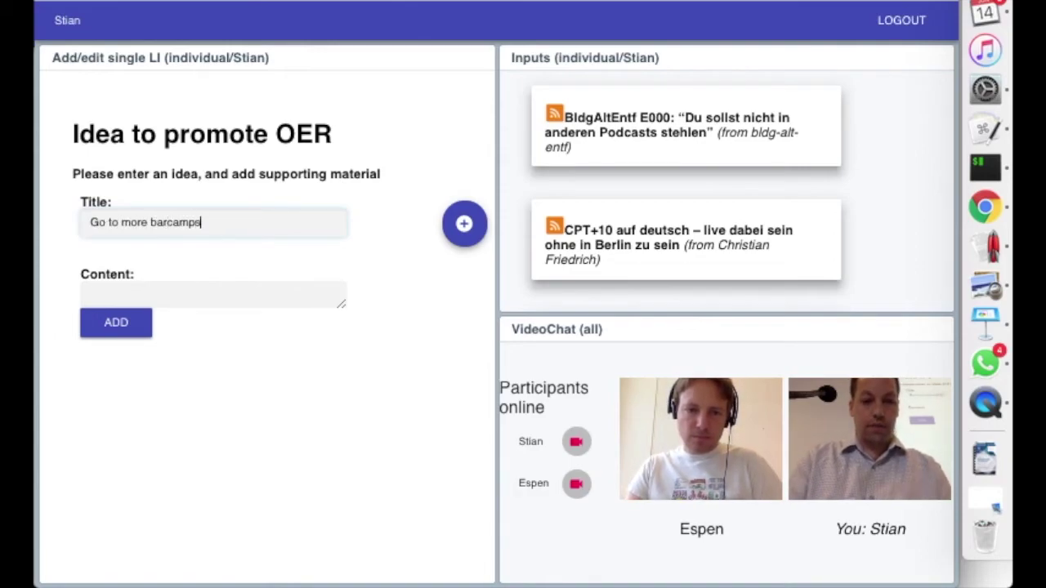
pyautogui.click(466, 229)
pyautogui.click(143, 405)
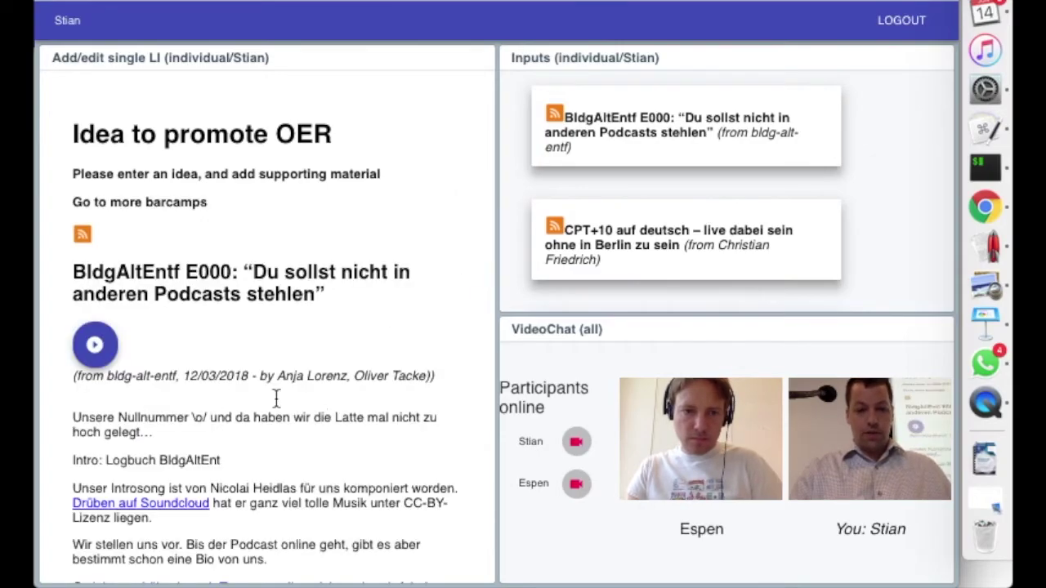
# - Reopen the saved barcamps idea for editing and start a new spreadsheet as supporting material
pyautogui.scroll(-15, 197, 322)
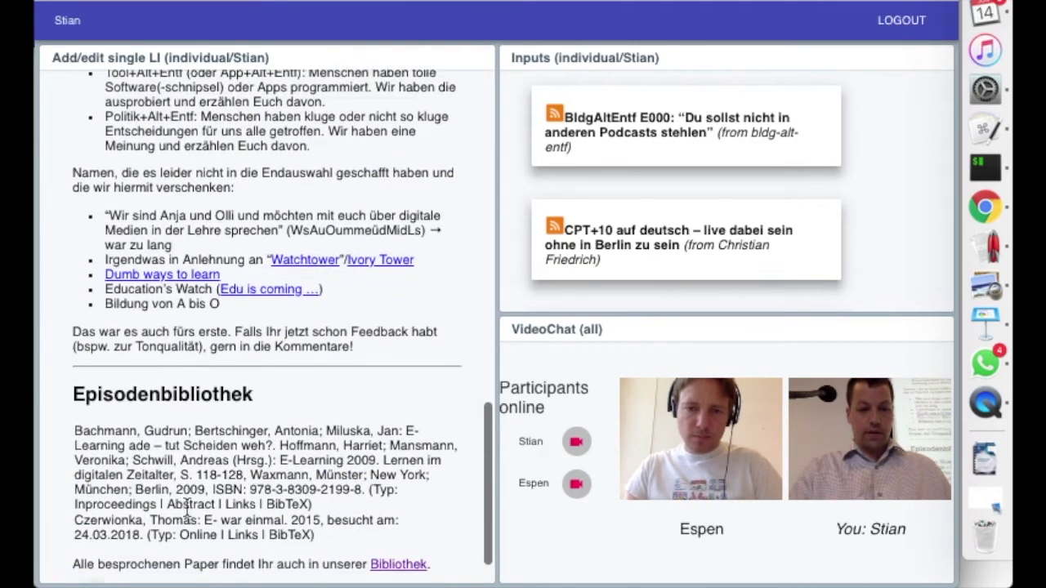
pyautogui.click(93, 577)
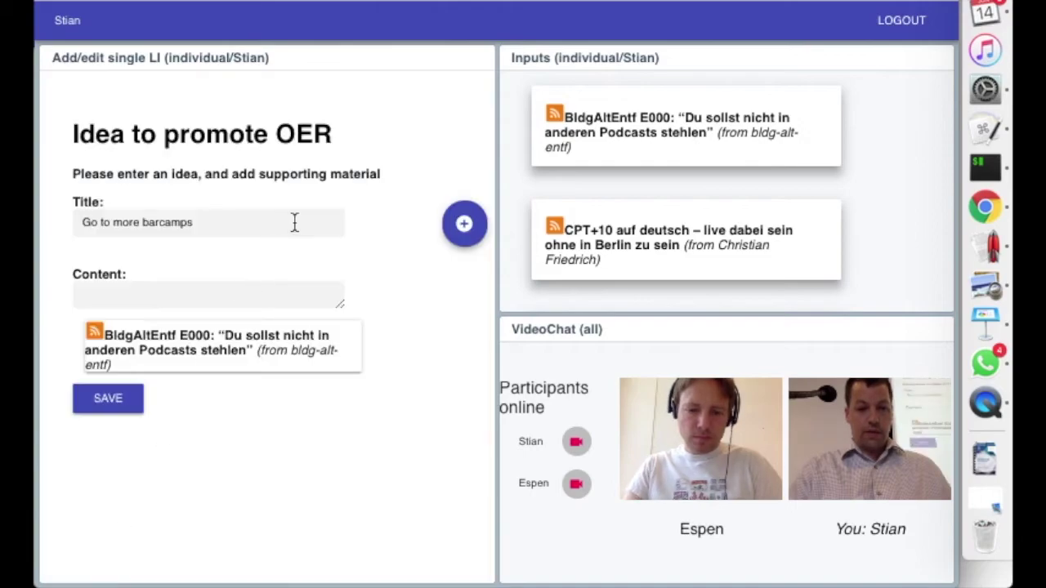
pyautogui.click(479, 238)
pyautogui.click(492, 425)
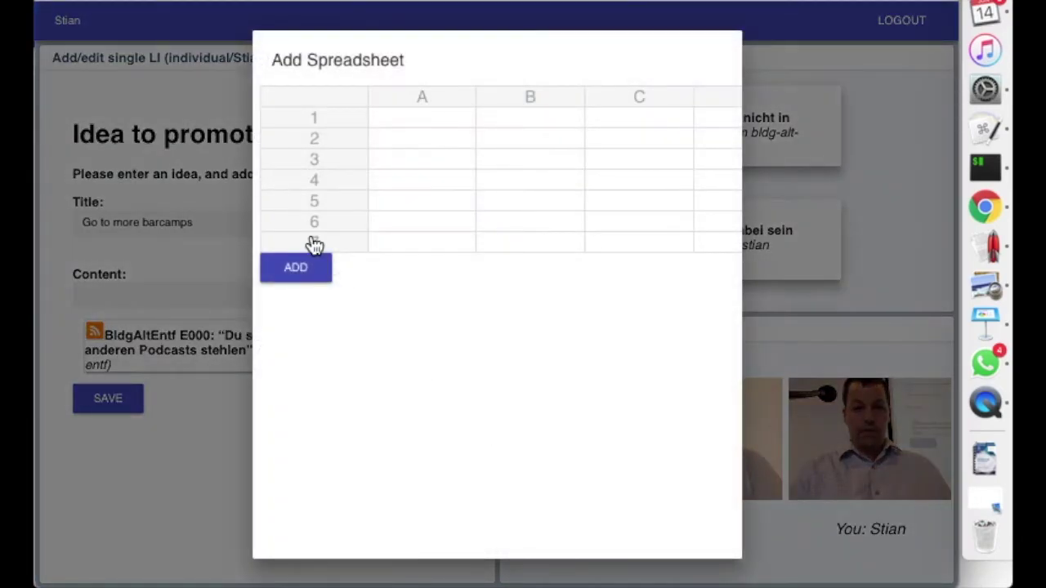
# - Enter "Students in schleswig-holstein" in cell A1 and 92600 in cell B1 of the spreadsheet
pyautogui.click(383, 120)
pyautogui.write('S')
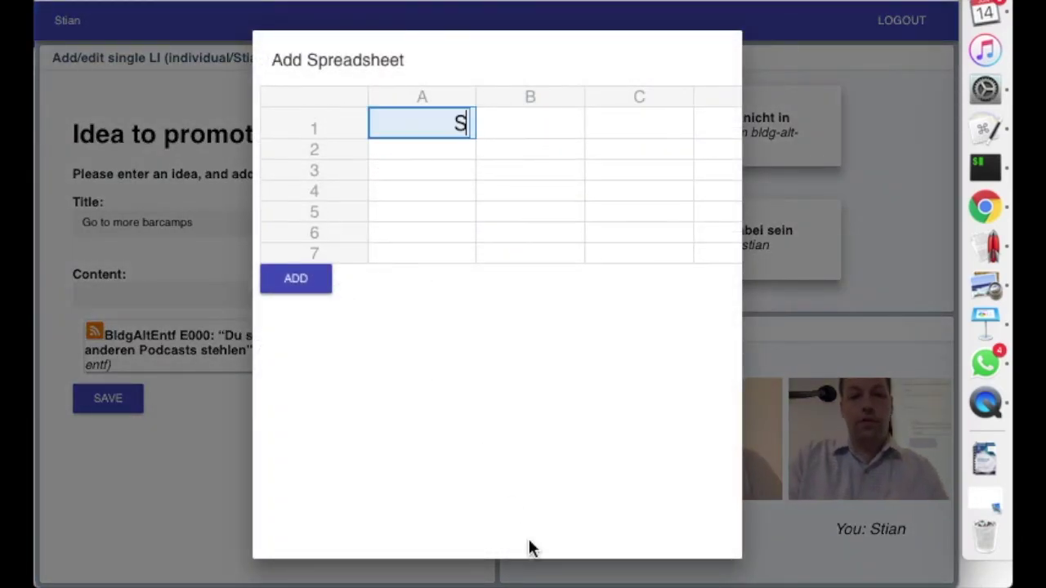
pyautogui.write('tudents in schlwes')
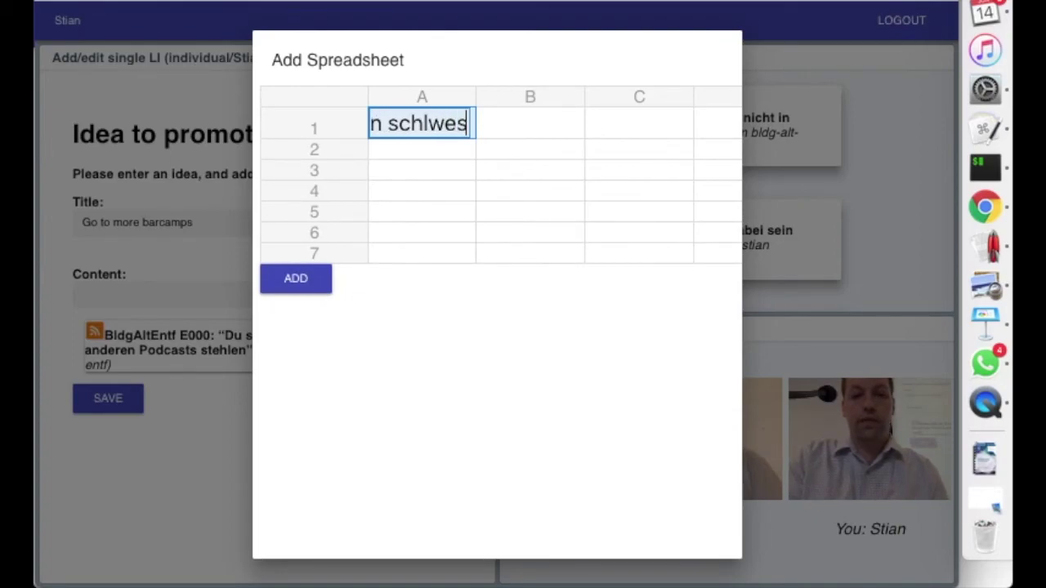
pyautogui.press('BackSpace')
pyautogui.press('BackSpace')
pyautogui.press('BackSpace')
pyautogui.write('eswih')
pyautogui.press('BackSpace')
pyautogui.write('gh')
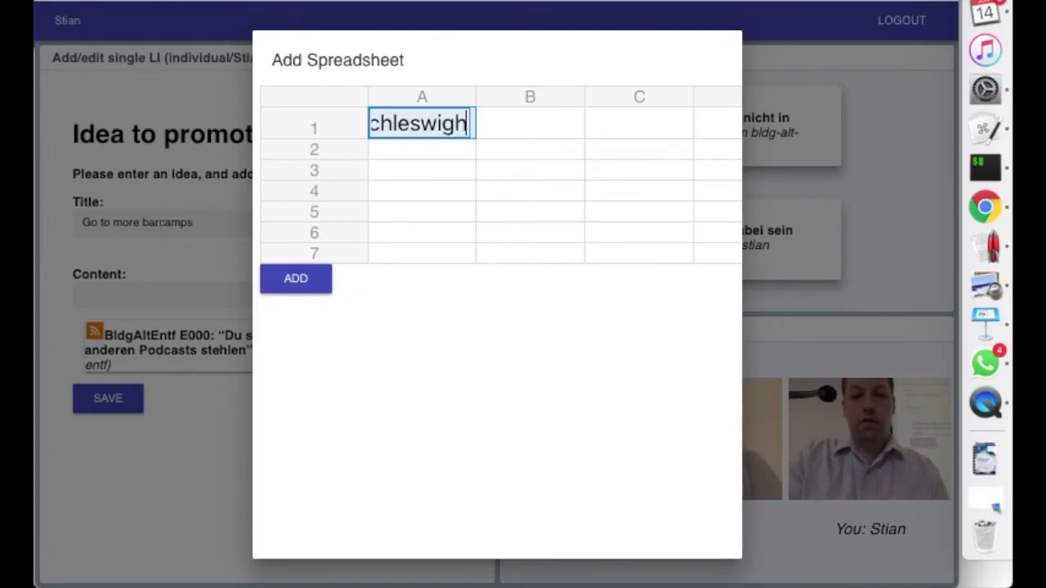
pyautogui.press('BackSpace')
pyautogui.write('-holstein')
pyautogui.press('Tab')
pyautogui.write('92')
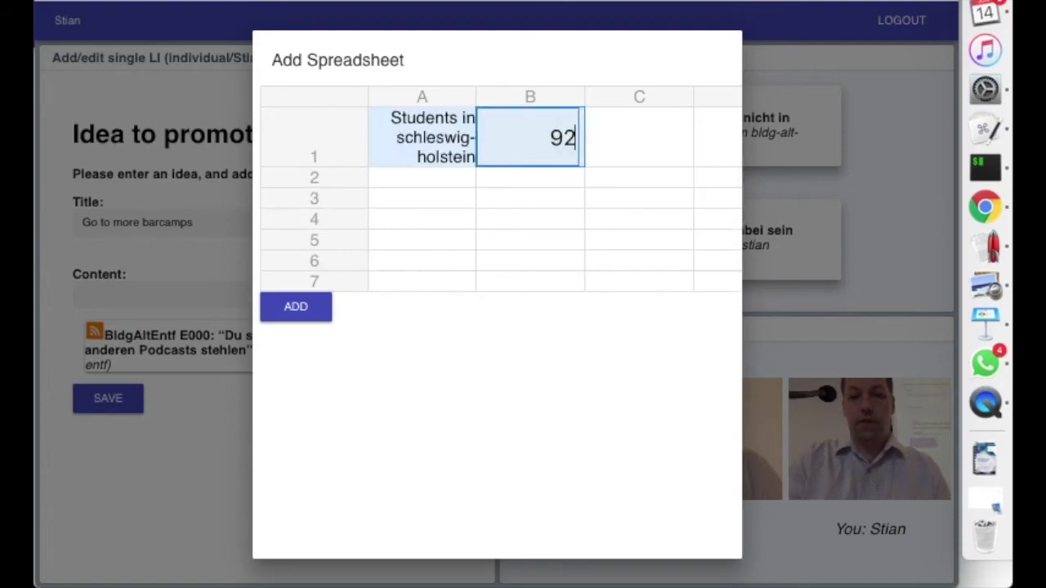
pyautogui.write('600')
# - Enter "save by oer" in cell A2 and 20 in cell B2
pyautogui.click(421, 178)
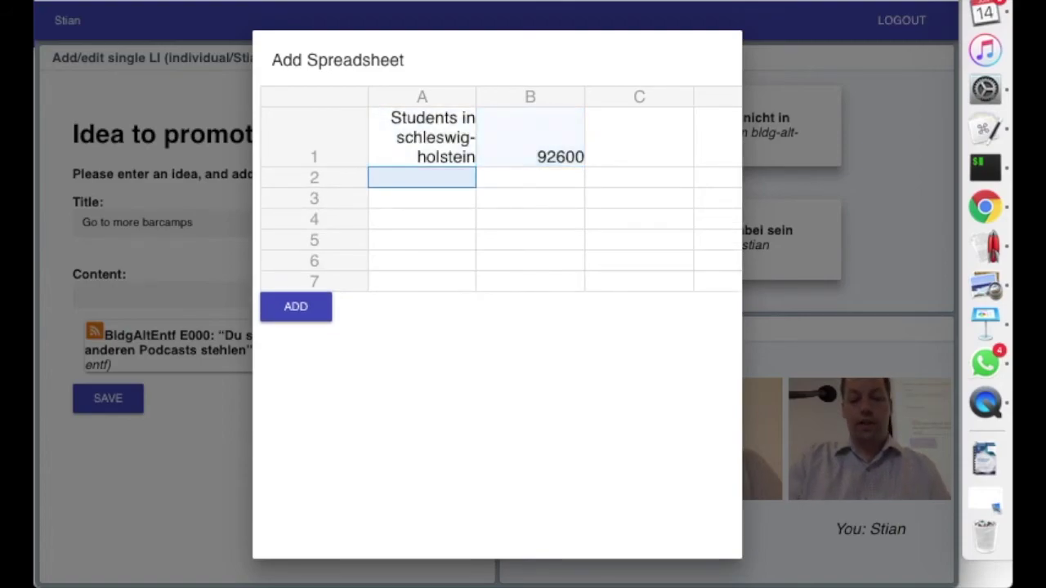
pyautogui.write('save by oer')
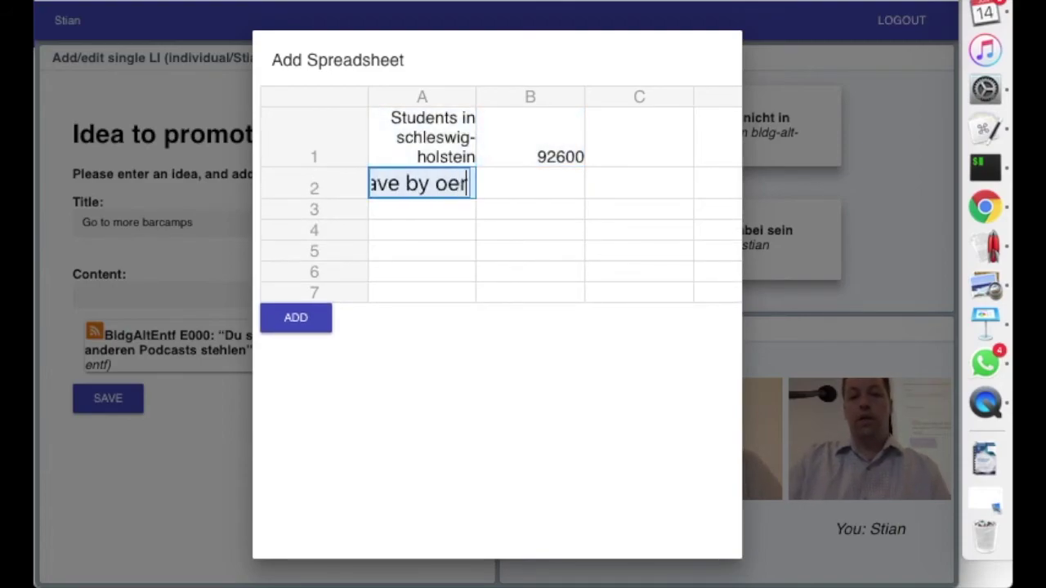
pyautogui.press('Tab')
pyautogui.write('20')
pyautogui.press('Return')
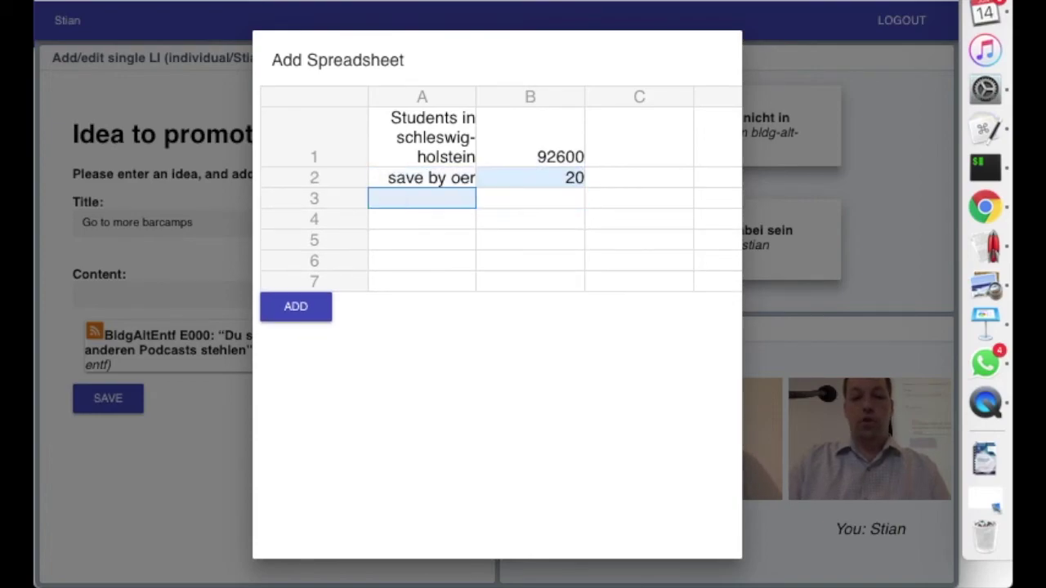
# - Label cell A3 "total" and enter the formula =B1*B2 in cell B3
pyautogui.write('totoal')
pyautogui.press('BackSpace')
pyautogui.press('BackSpace')
pyautogui.press('BackSpace')
pyautogui.write('al')
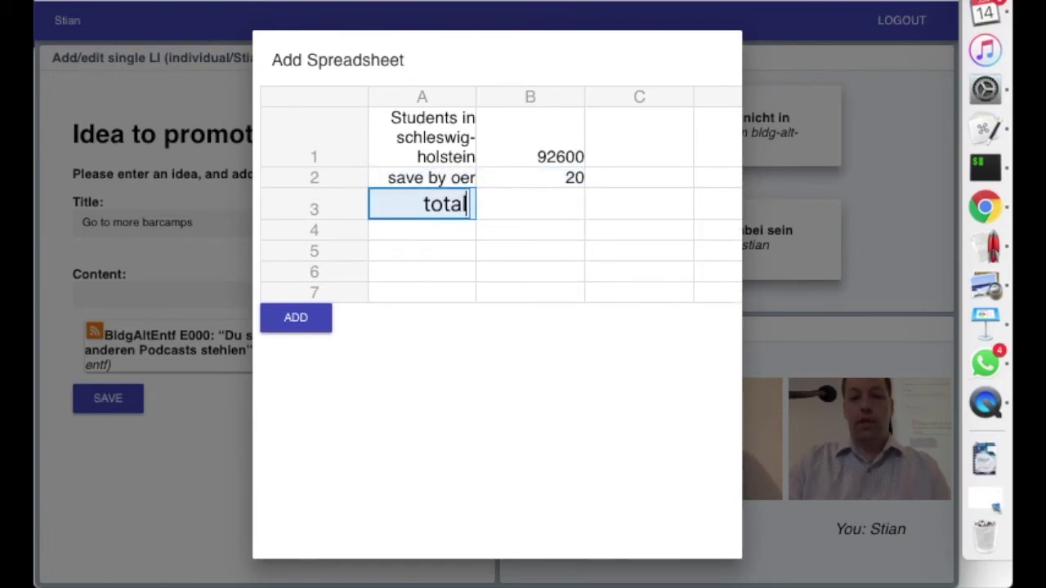
pyautogui.press('Tab')
pyautogui.write('=B1*B2')
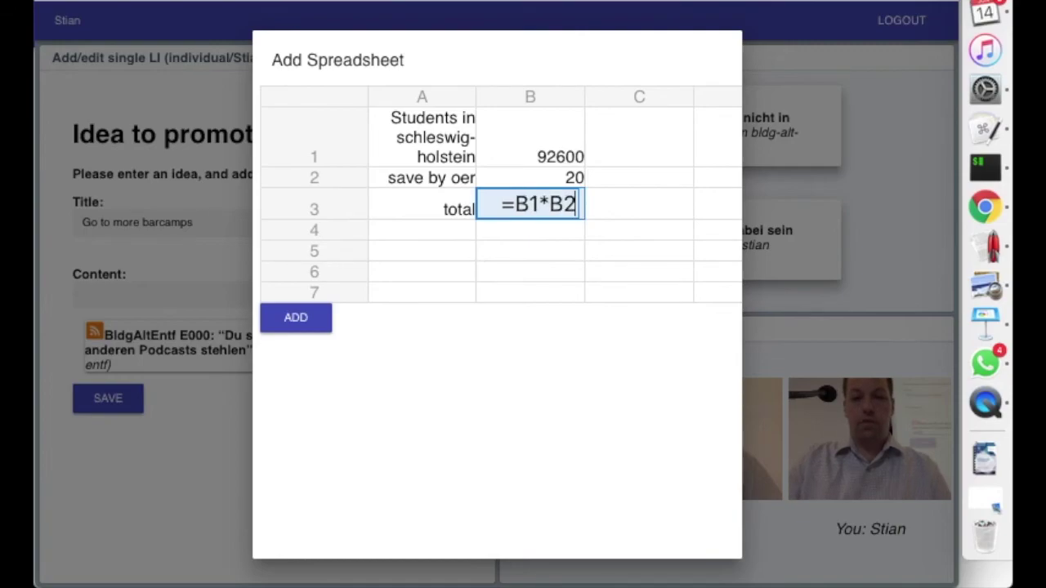
pyautogui.press('Return')
# - Set cell B2 to 30 and add the finished spreadsheet to the idea
pyautogui.click(531, 177)
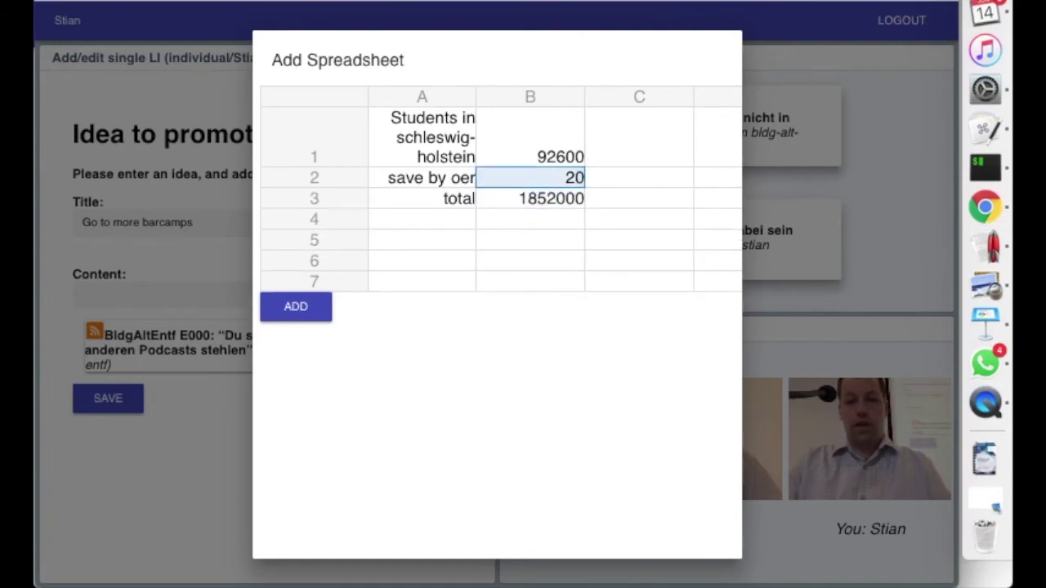
pyautogui.write('30')
pyautogui.press('Return')
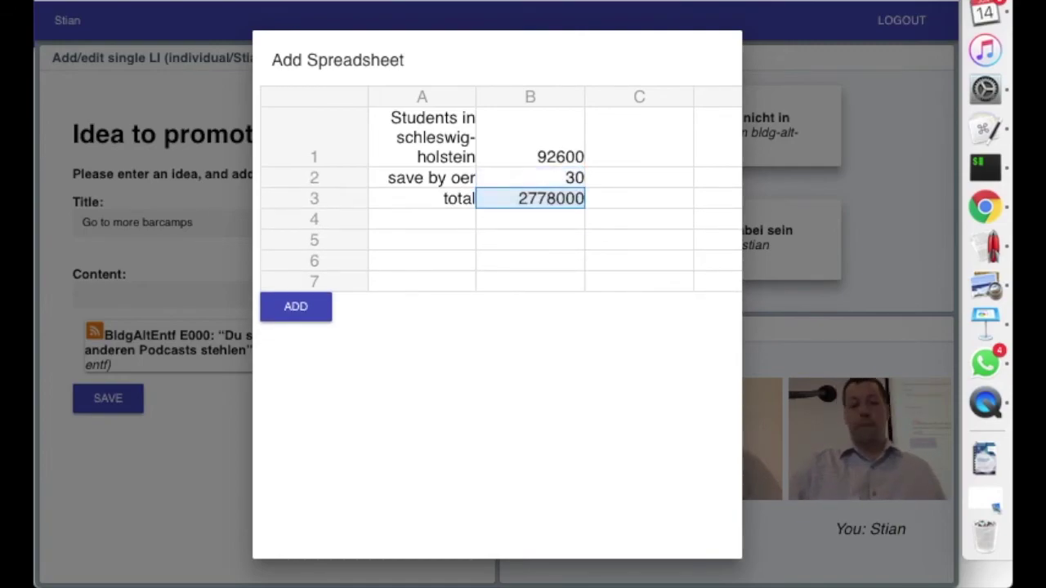
pyautogui.click(294, 308)
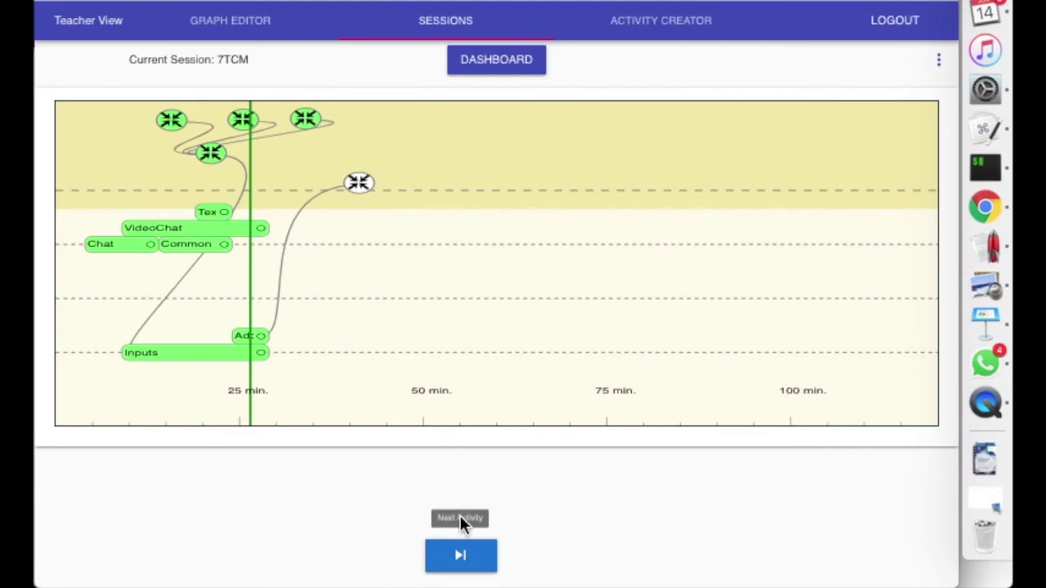
# - Advance the session past the idea activity and view the spreadsheet in the "Go to more barcamps" submission on the FROG test WordPress site
pyautogui.click(461, 554)
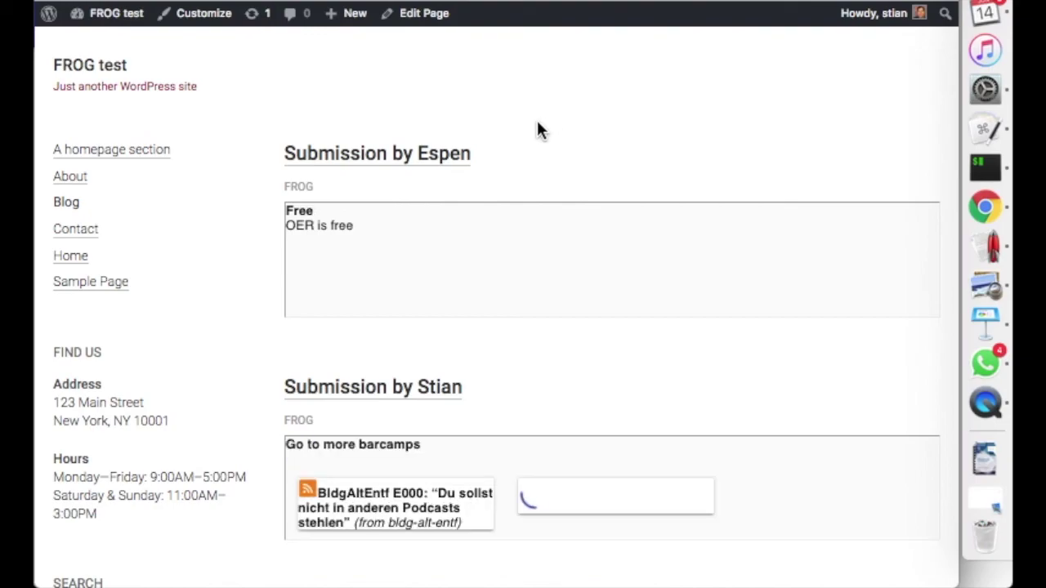
pyautogui.scroll(-2, 537, 127)
pyautogui.scroll(-2, 482, 360)
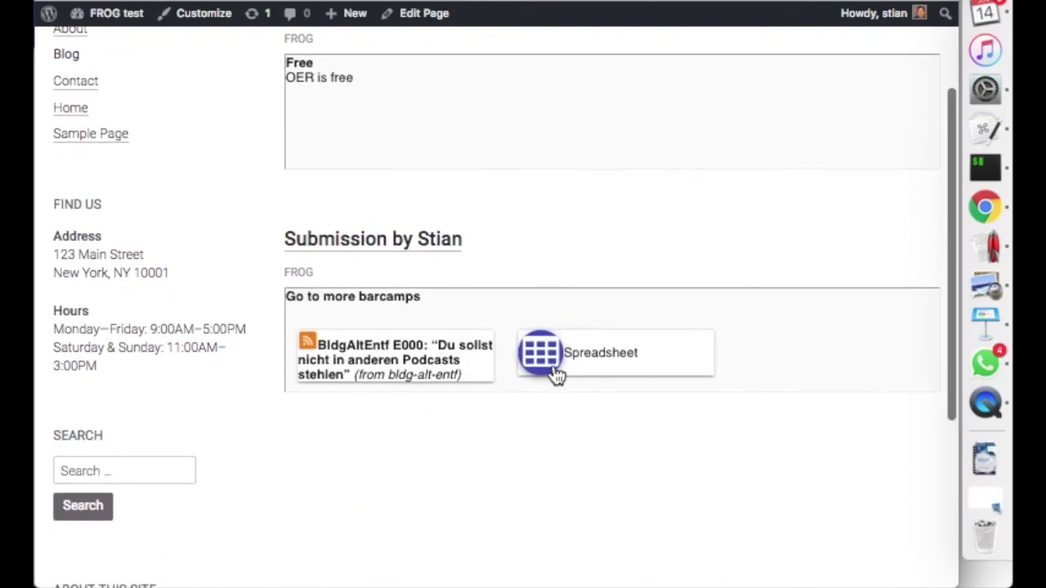
pyautogui.click(580, 360)
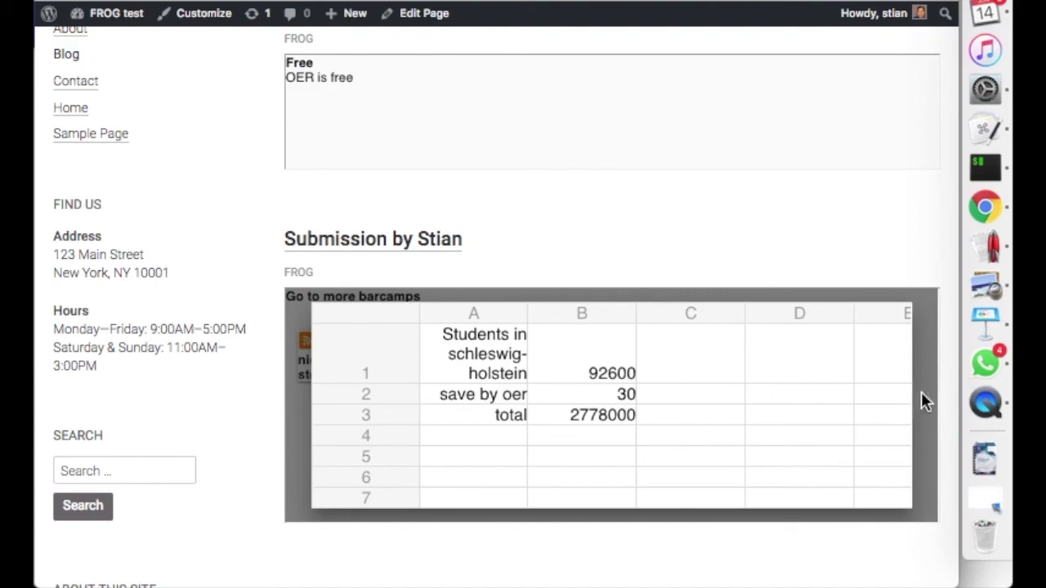
pyautogui.click(299, 365)
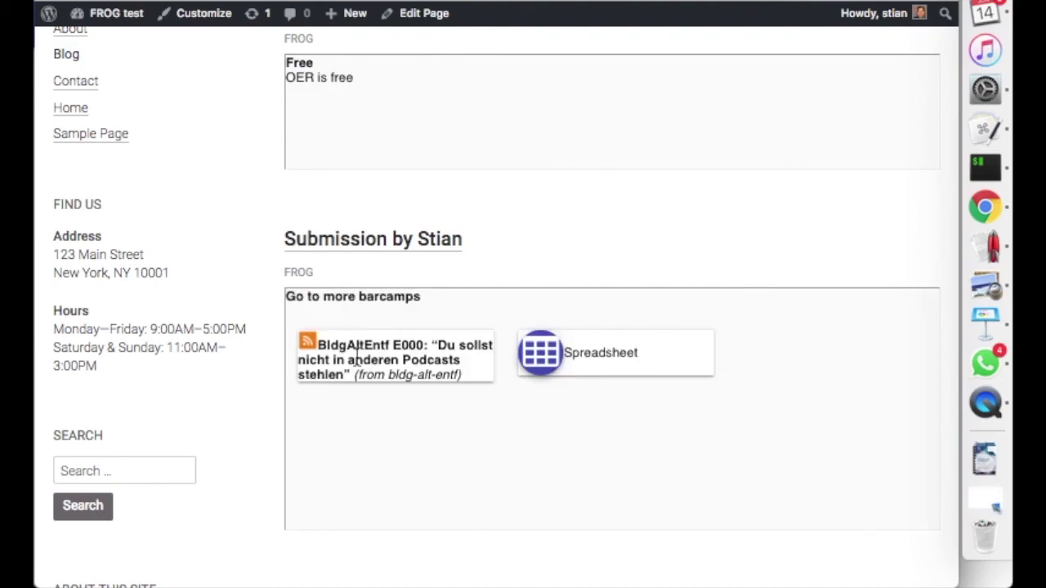
# - Open the "BldgAltEntf E000" podcast in the published barcamps submission and play it
pyautogui.click(362, 355)
pyautogui.click(335, 434)
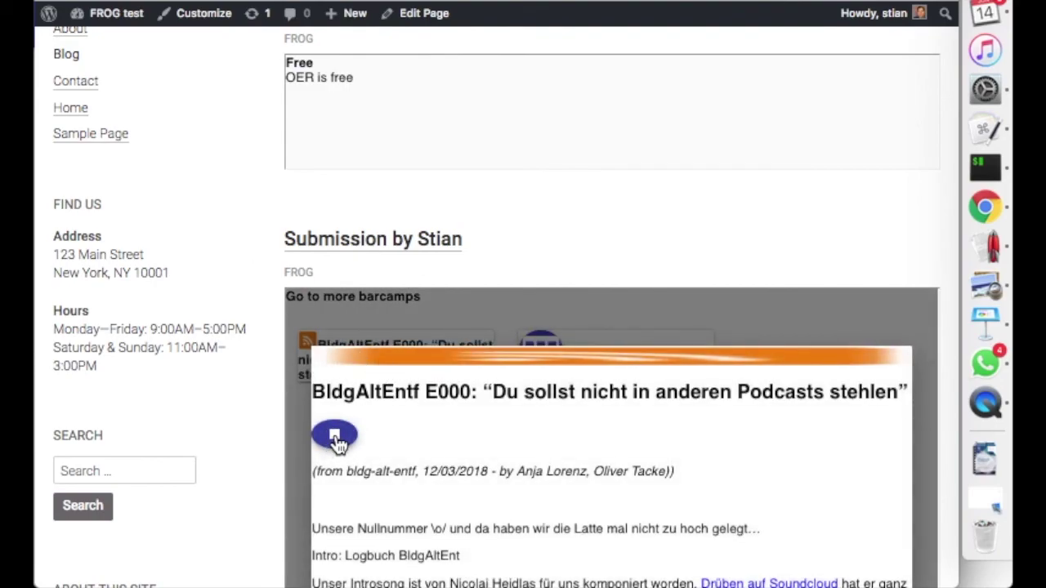